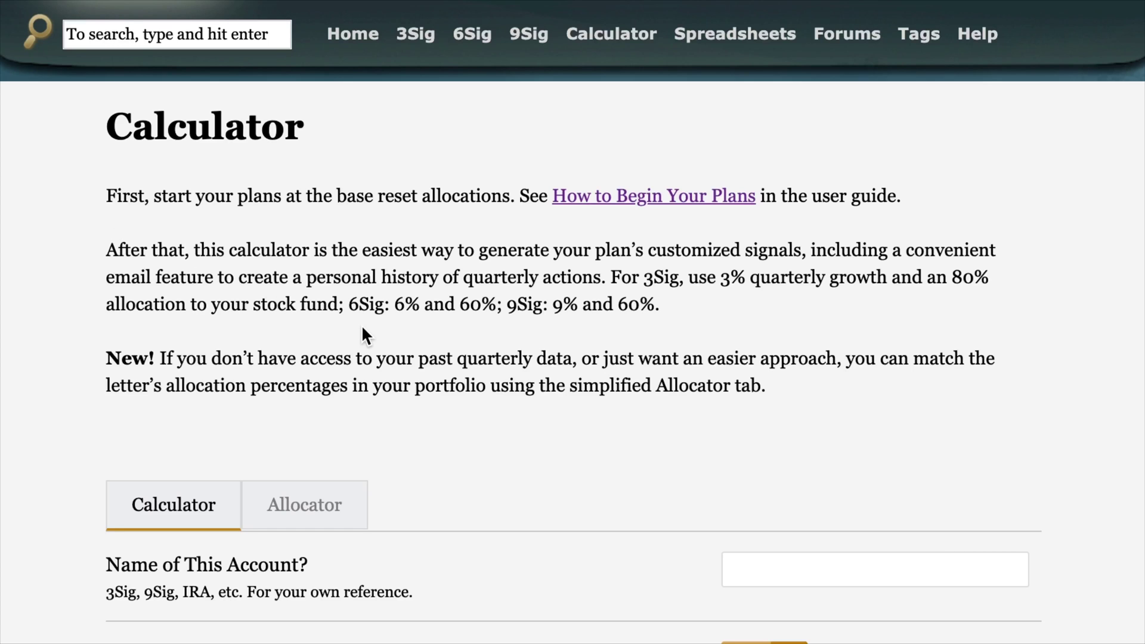
- Scroll down to bring the calculator form's blank fields into view
{"action": "scroll", "coordinate": [362, 328], "scroll_direction": "down", "scroll_amount": 7}
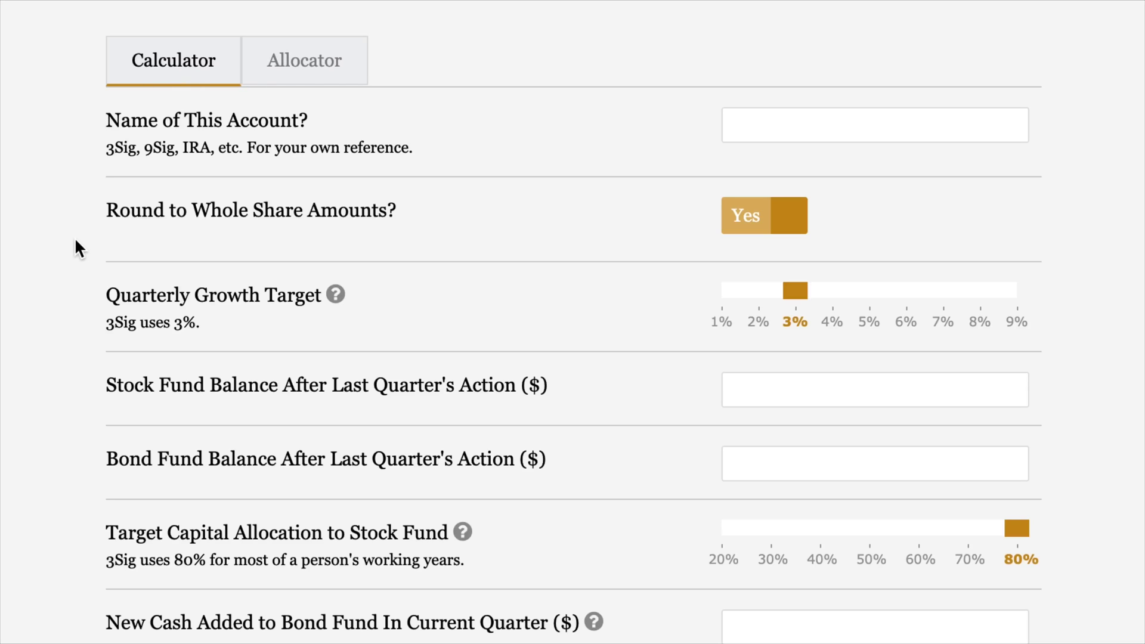
- Name the account 3Sig, and toggle whole-share rounding off and back to Yes
{"action": "left_click", "coordinate": [787, 115]}
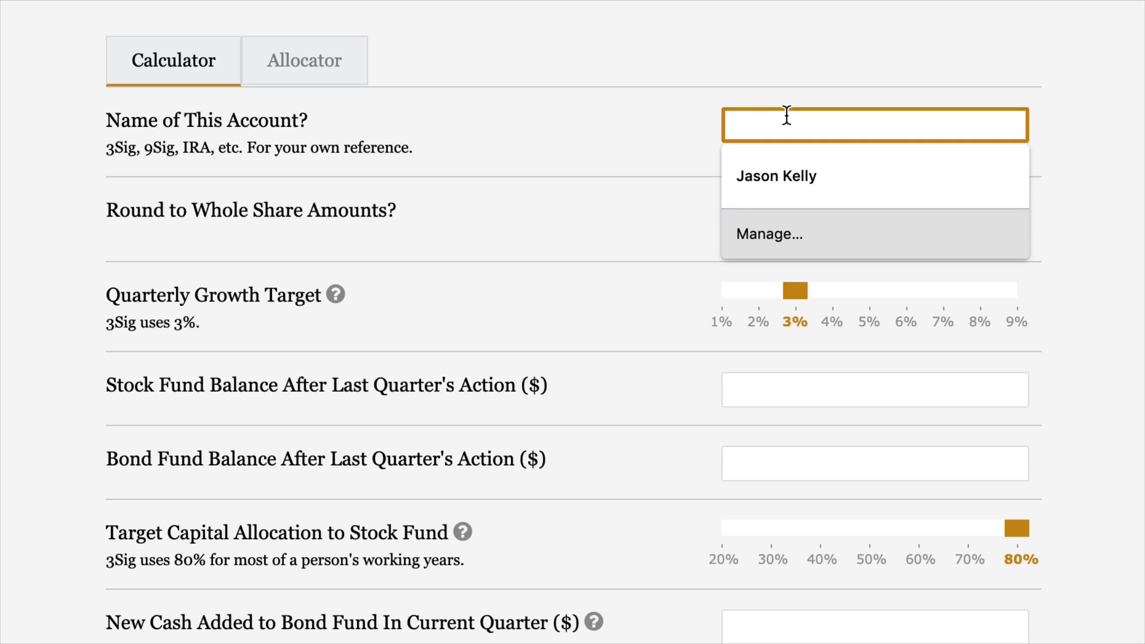
{"action": "type", "text": "3Sig"}
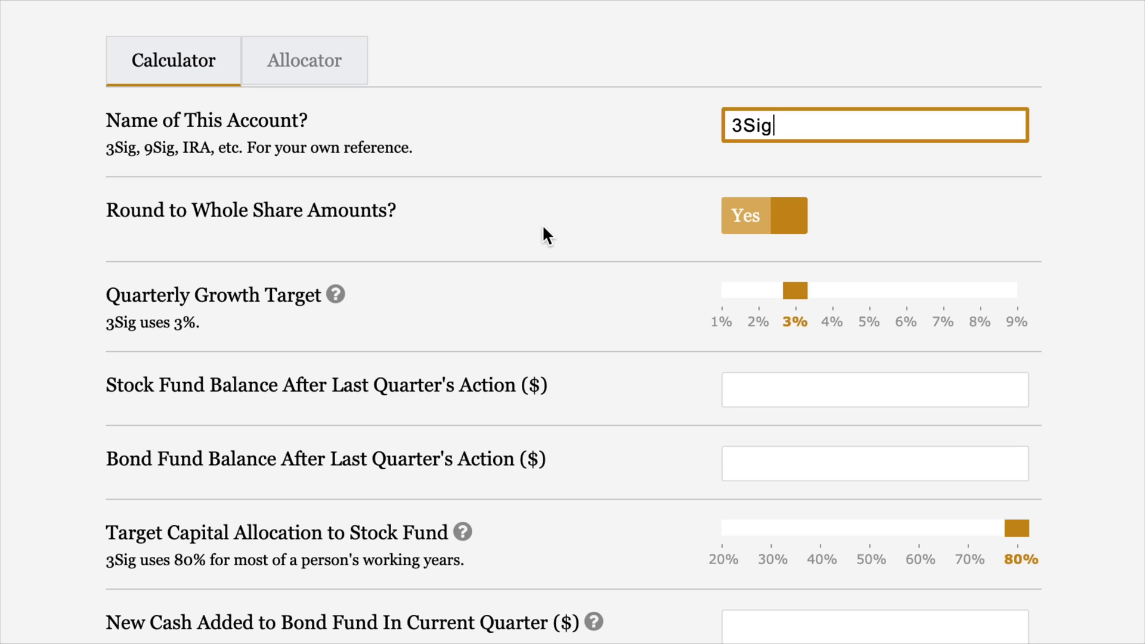
{"action": "left_click", "coordinate": [735, 227]}
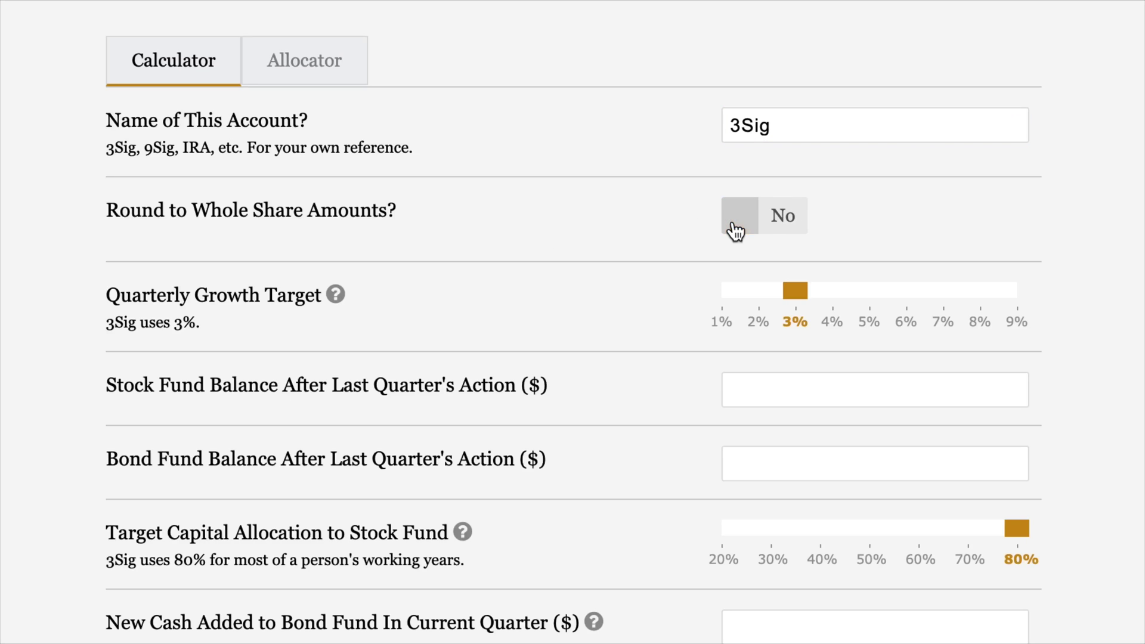
{"action": "left_click", "coordinate": [768, 218]}
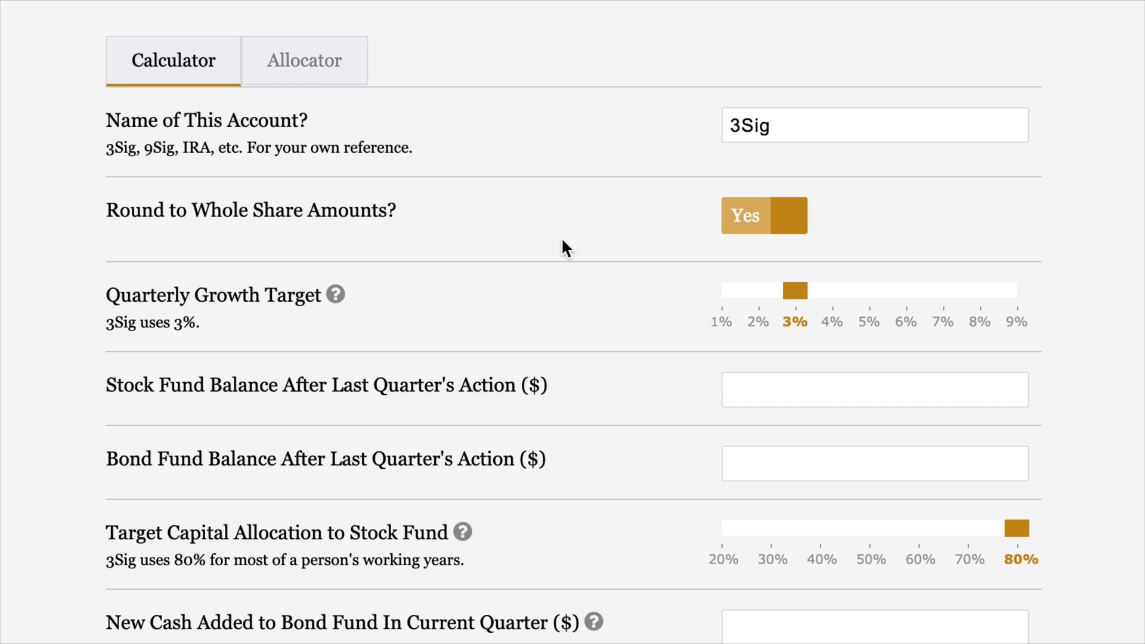
{"action": "scroll", "coordinate": [562, 240], "scroll_direction": "down", "scroll_amount": 5}
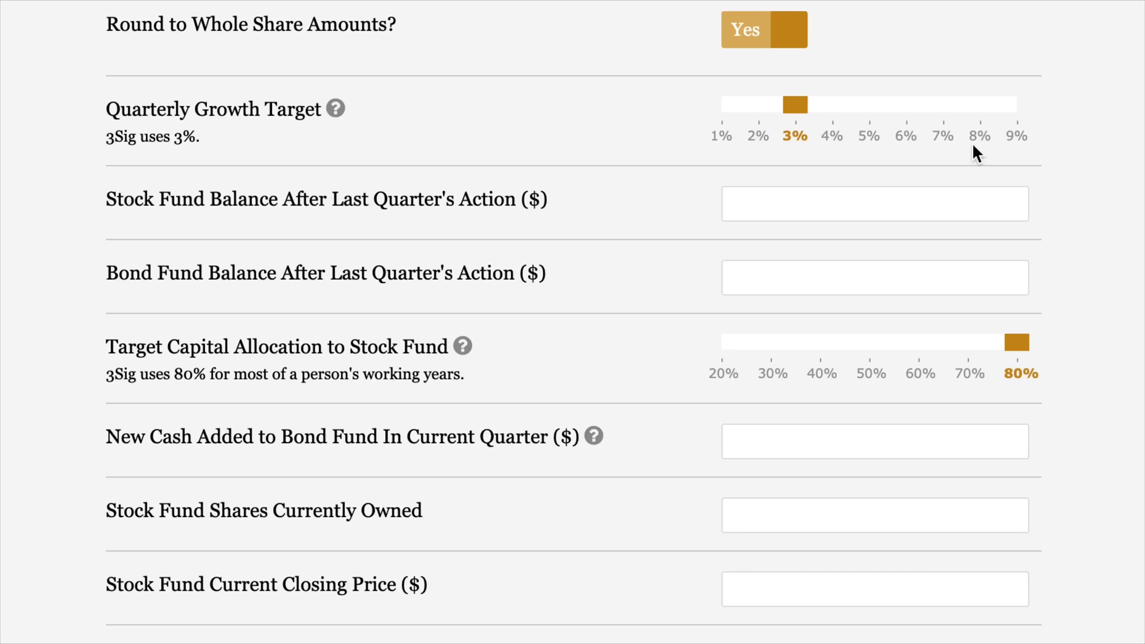
- Try 6% and 9% quarterly growth targets, then return the target to 3%
{"action": "left_click", "coordinate": [907, 137]}
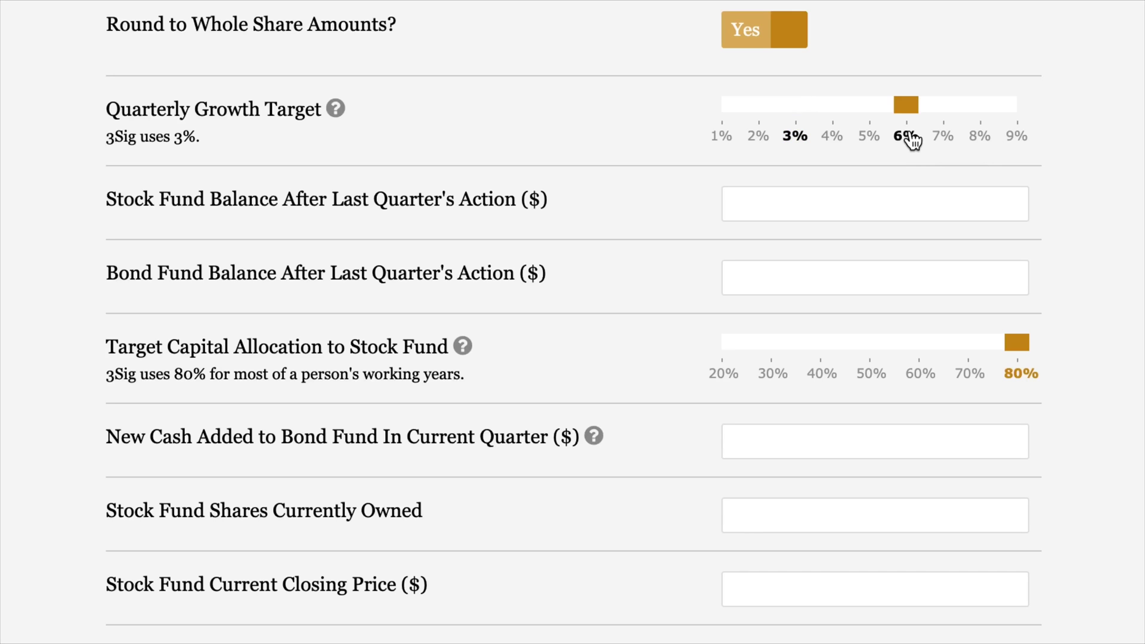
{"action": "left_click", "coordinate": [1020, 139]}
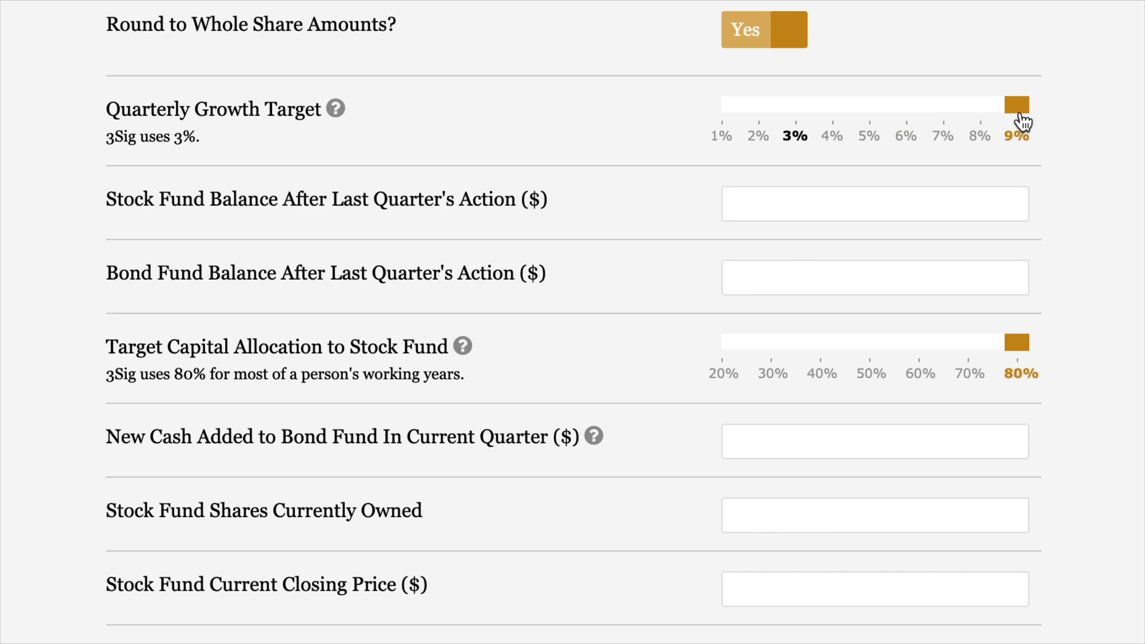
{"action": "left_click_drag", "start_coordinate": [1021, 118], "coordinate": [919, 113]}
{"action": "left_click", "coordinate": [799, 141]}
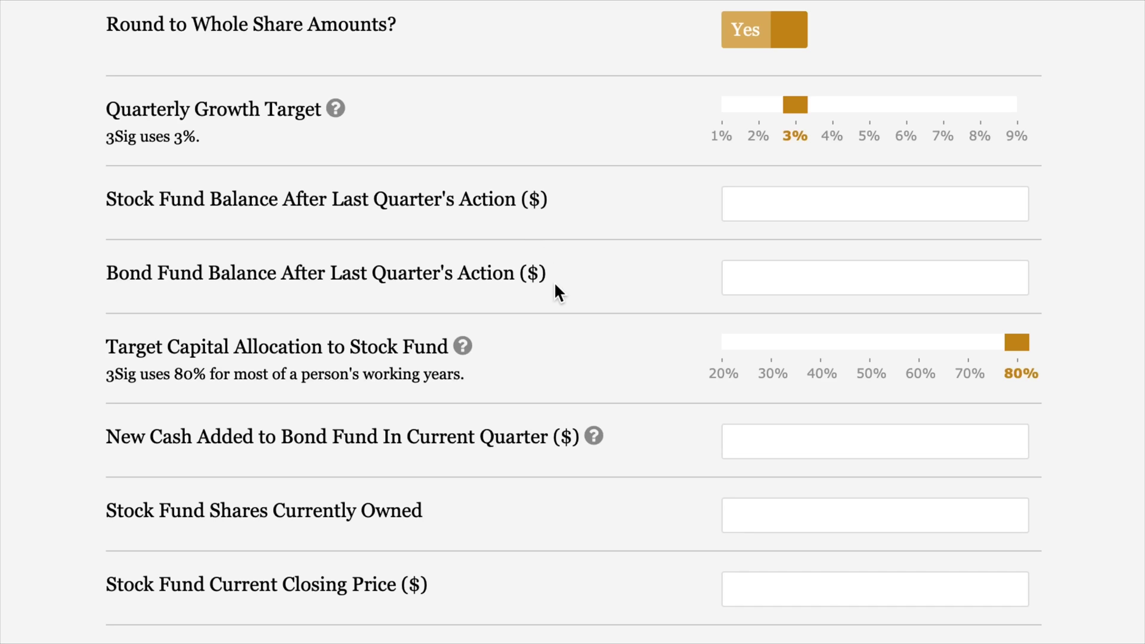
- Enter stock fund balance 943,040 and bond fund balance 144,254, leaving stock allocation at 80%
{"action": "left_click", "coordinate": [841, 210]}
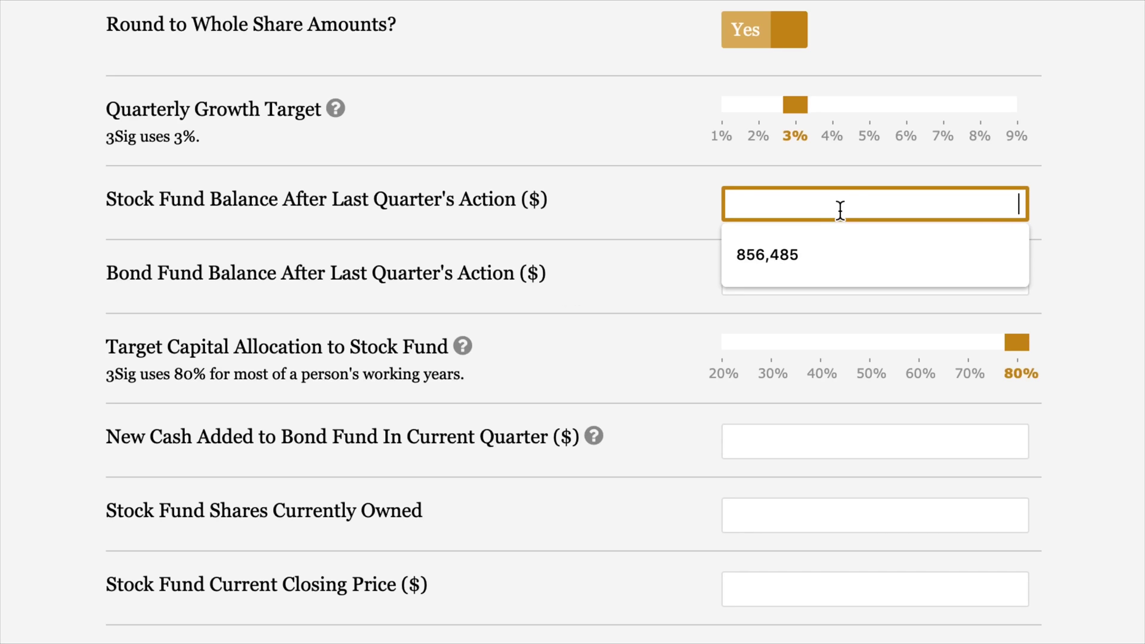
{"action": "type", "text": "943"}
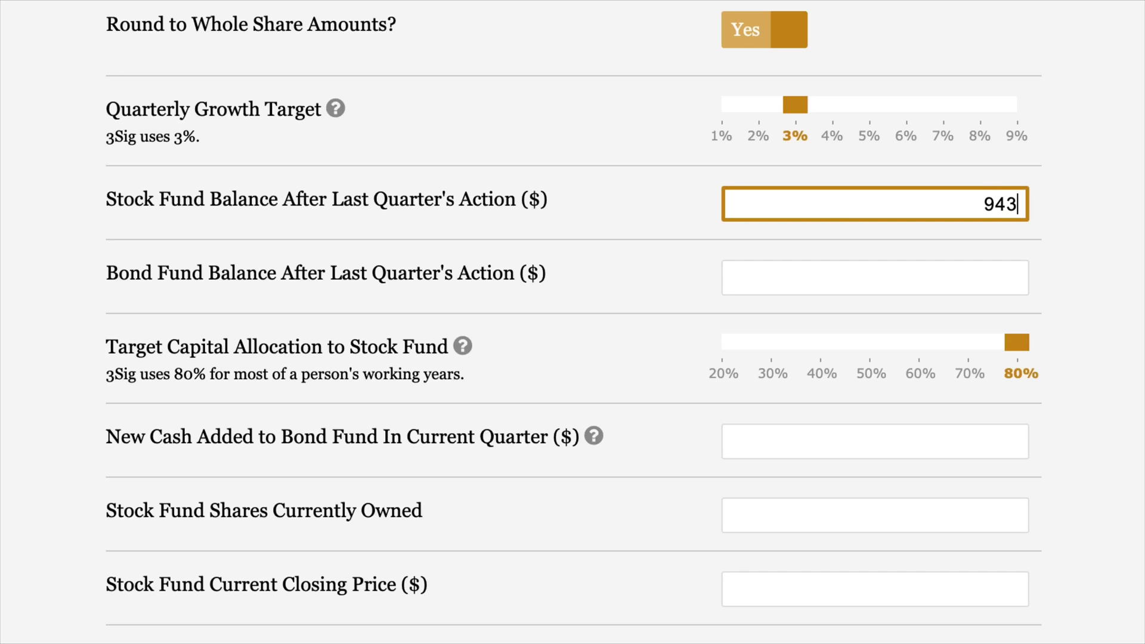
{"action": "type", "text": ",040"}
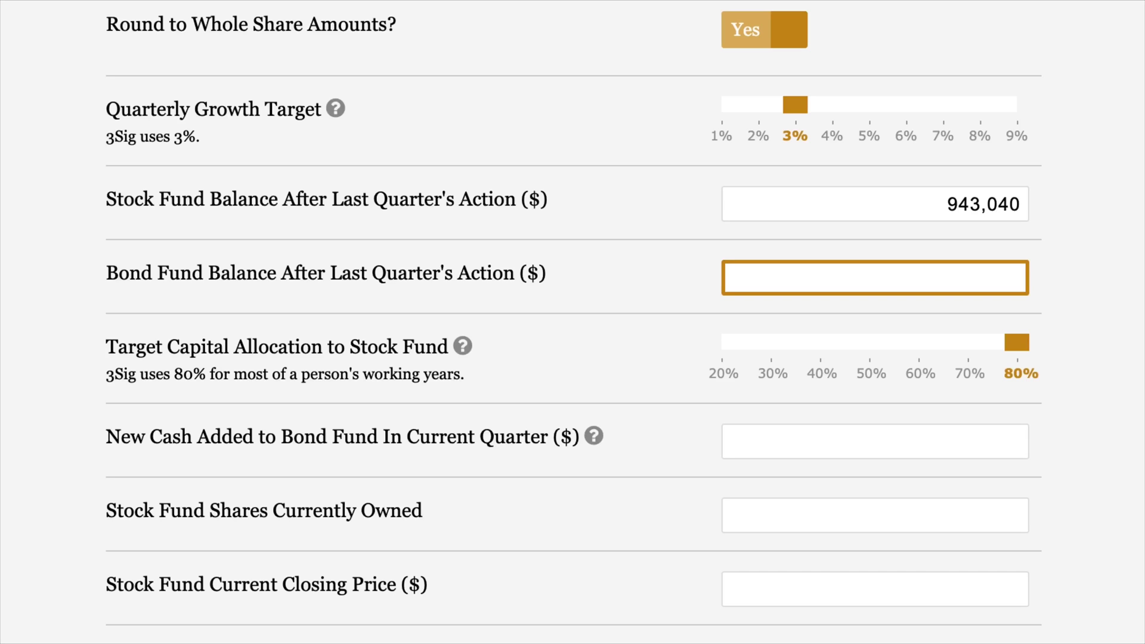
{"action": "type", "text": "144,254"}
{"action": "left_click", "coordinate": [917, 388]}
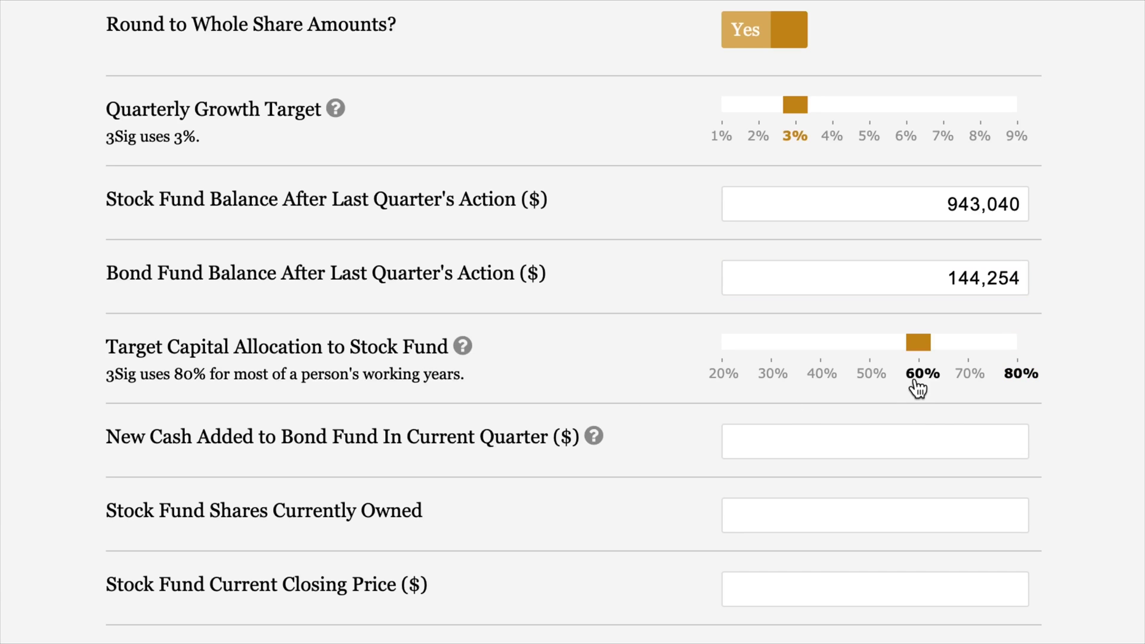
{"action": "left_click", "coordinate": [1023, 374]}
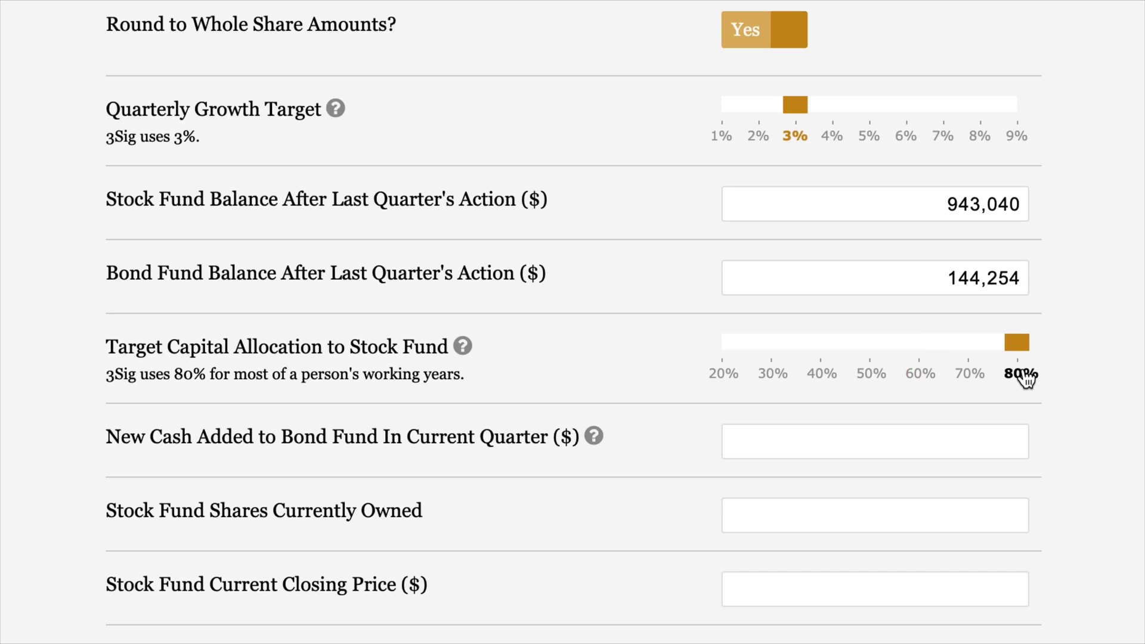
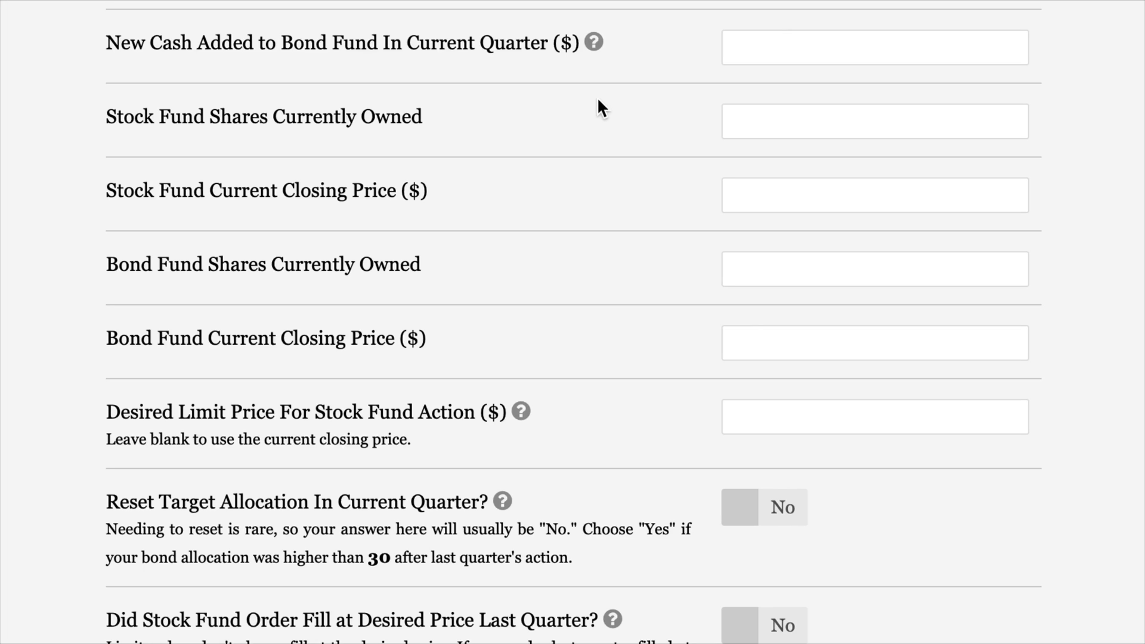
- Enter 3,428 new cash and 11,904 stock fund shares at a closing price of 77.01
{"action": "left_click", "coordinate": [773, 50]}
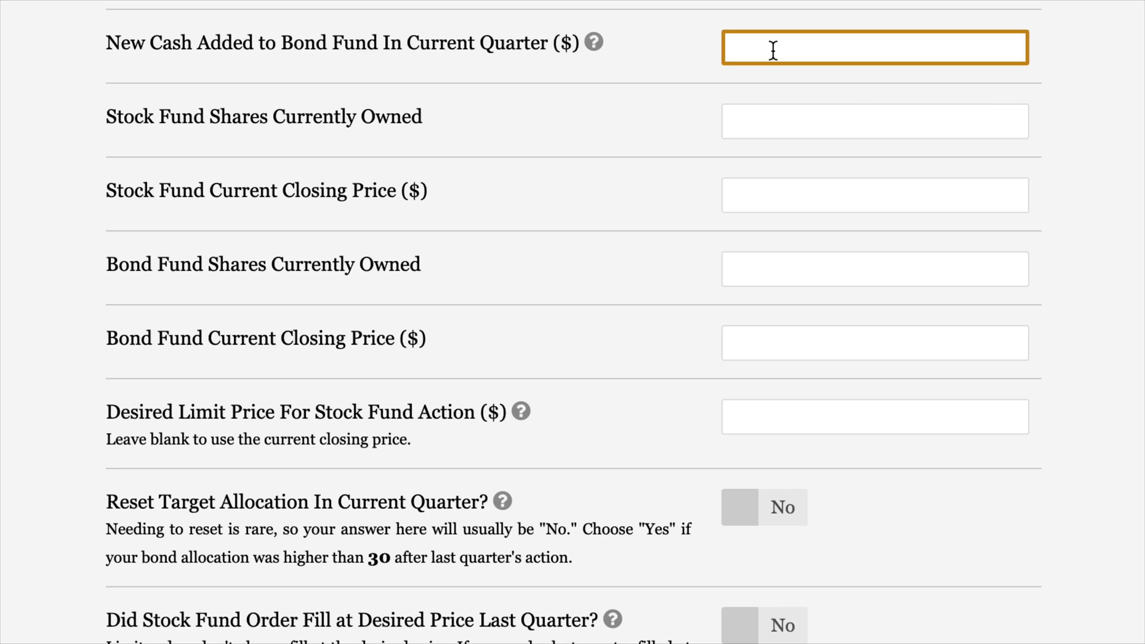
{"action": "type", "text": "3,428"}
{"action": "left_click", "coordinate": [890, 124]}
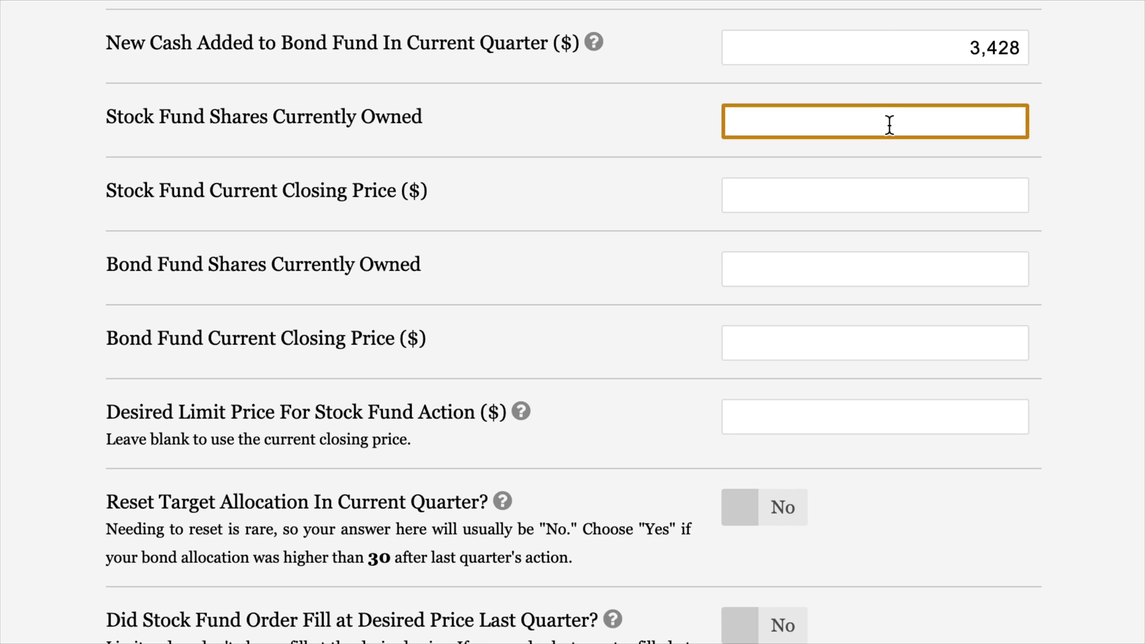
{"action": "type", "text": "11,904"}
{"action": "left_click", "coordinate": [1019, 195]}
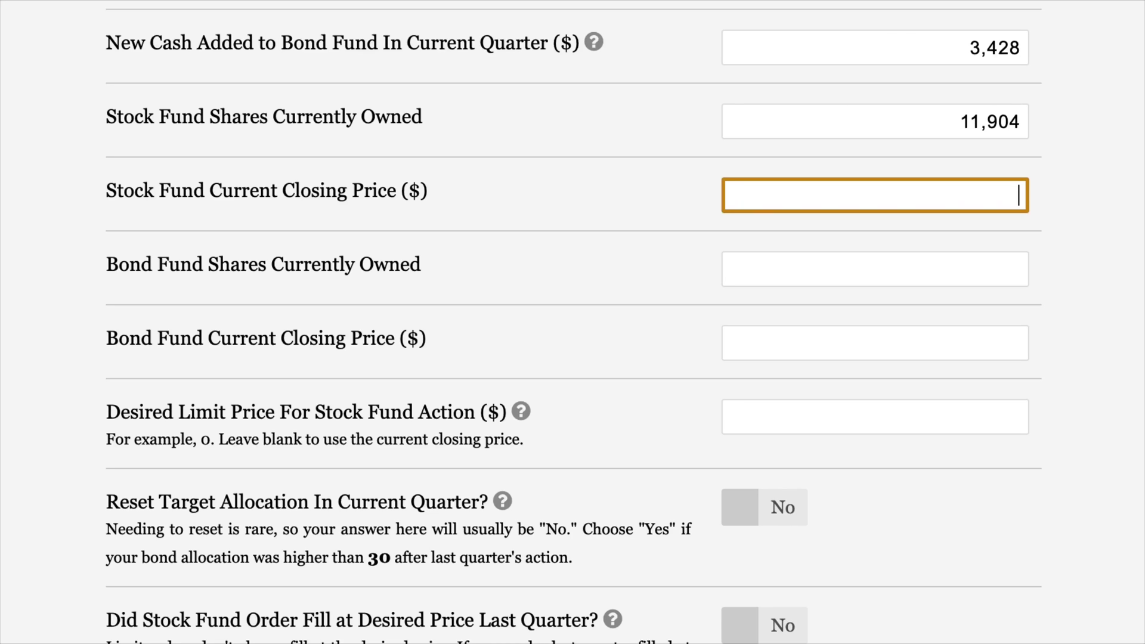
{"action": "type", "text": "77."}
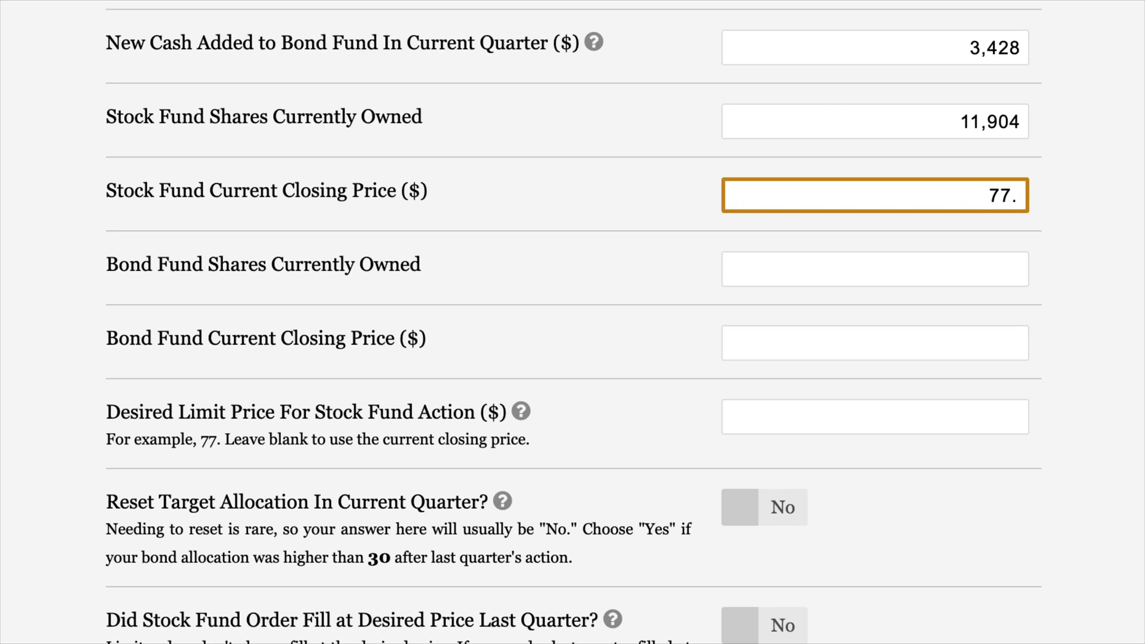
{"action": "type", "text": "01"}
- Enter 1,818 bond fund shares at a closing price of 79.93
{"action": "key", "text": "Tab"}
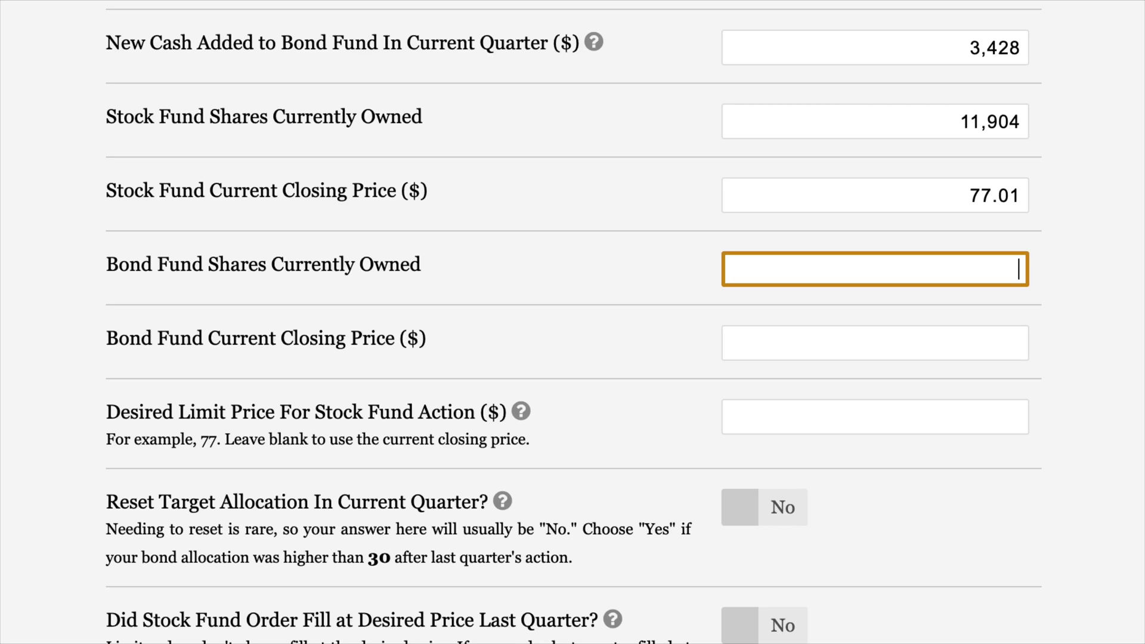
{"action": "type", "text": "1,818"}
{"action": "key", "text": "Tab"}
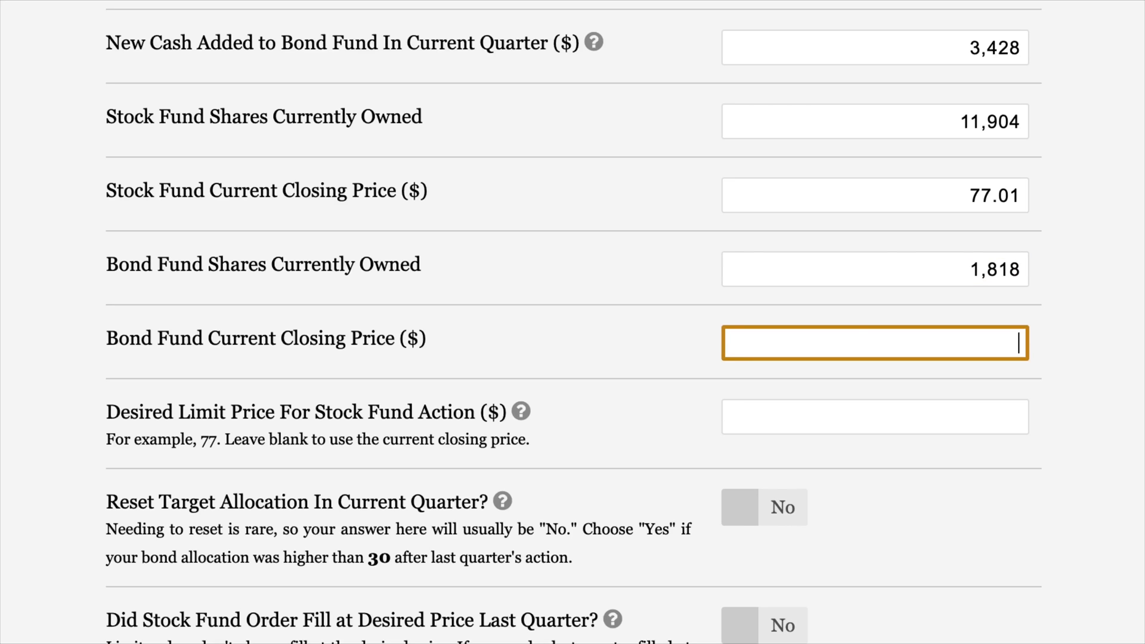
{"action": "type", "text": "79.93"}
{"action": "key", "text": "Tab"}
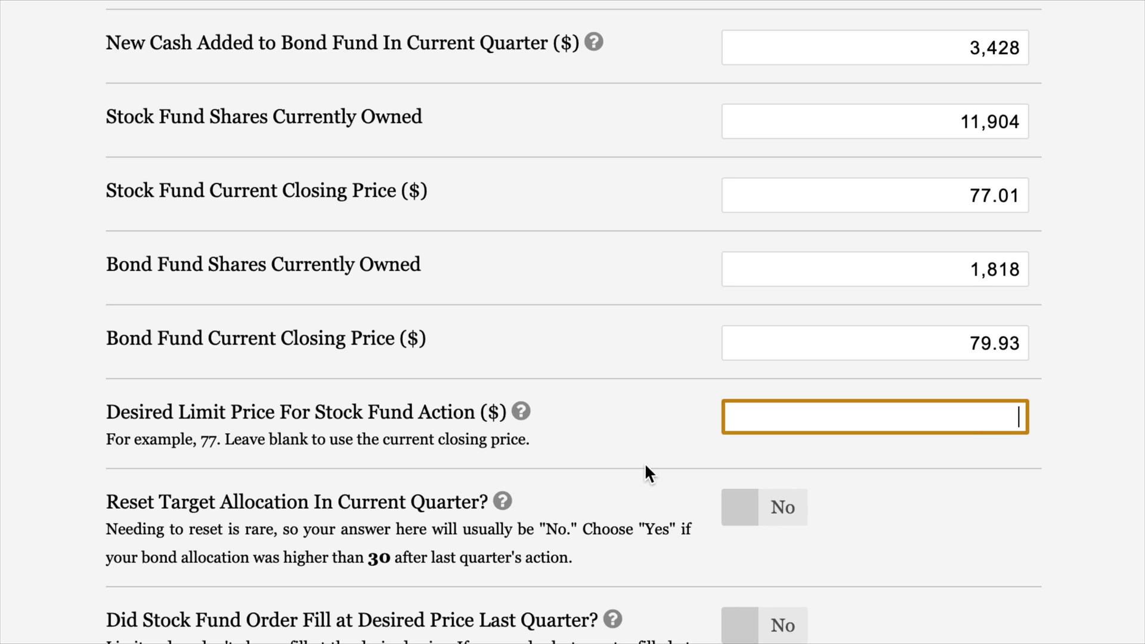
- Scroll through the form to view the reset, order-fill and fill price questions
{"action": "scroll", "coordinate": [1103, 517], "scroll_direction": "down", "scroll_amount": 5}
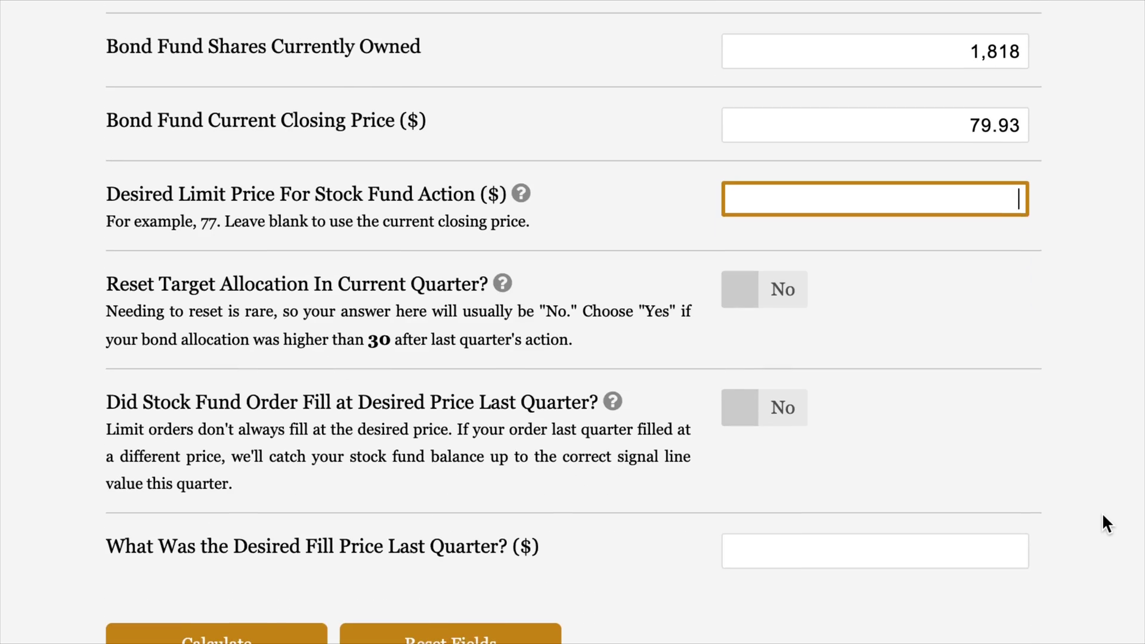
{"action": "scroll", "coordinate": [1104, 516], "scroll_direction": "up", "scroll_amount": 1}
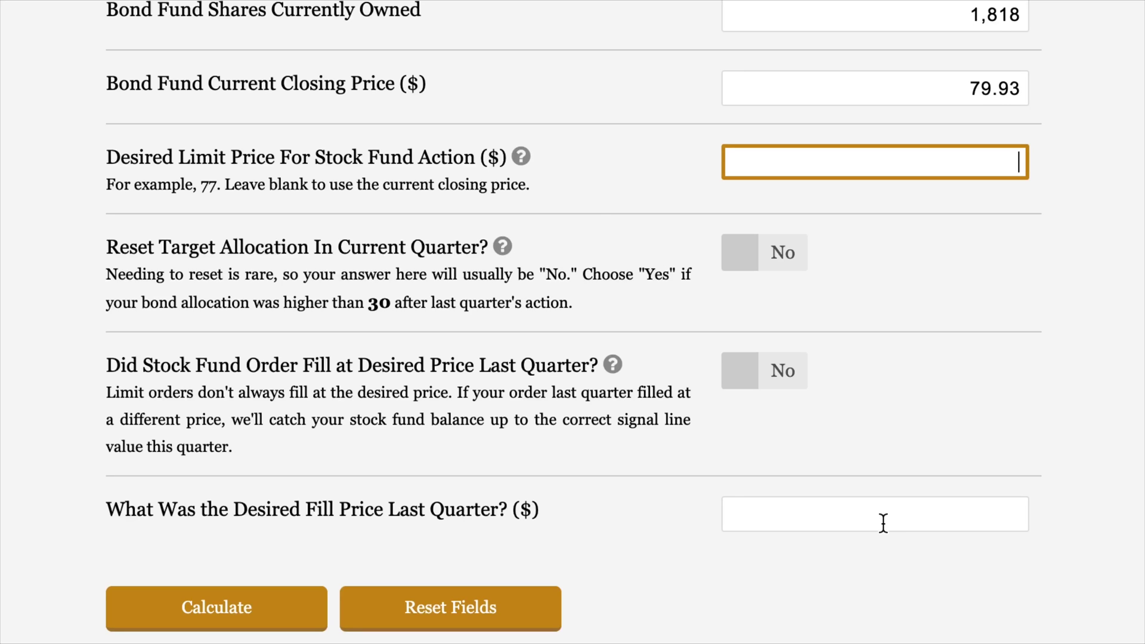
- Enter 77.86 as last quarter's desired fill price
{"action": "left_click", "coordinate": [883, 525]}
{"action": "type", "text": "77"}
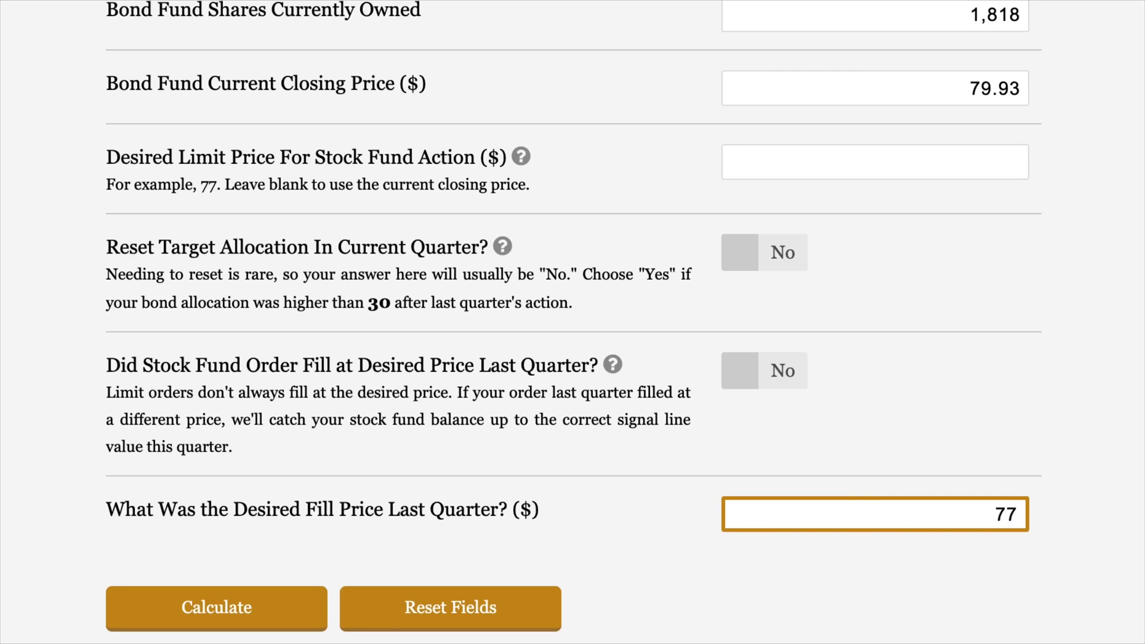
{"action": "type", "text": ".86"}
- Calculate and view the results: sell 496 bond shares, buy 515 stock shares at $77.01
{"action": "left_click", "coordinate": [283, 619]}
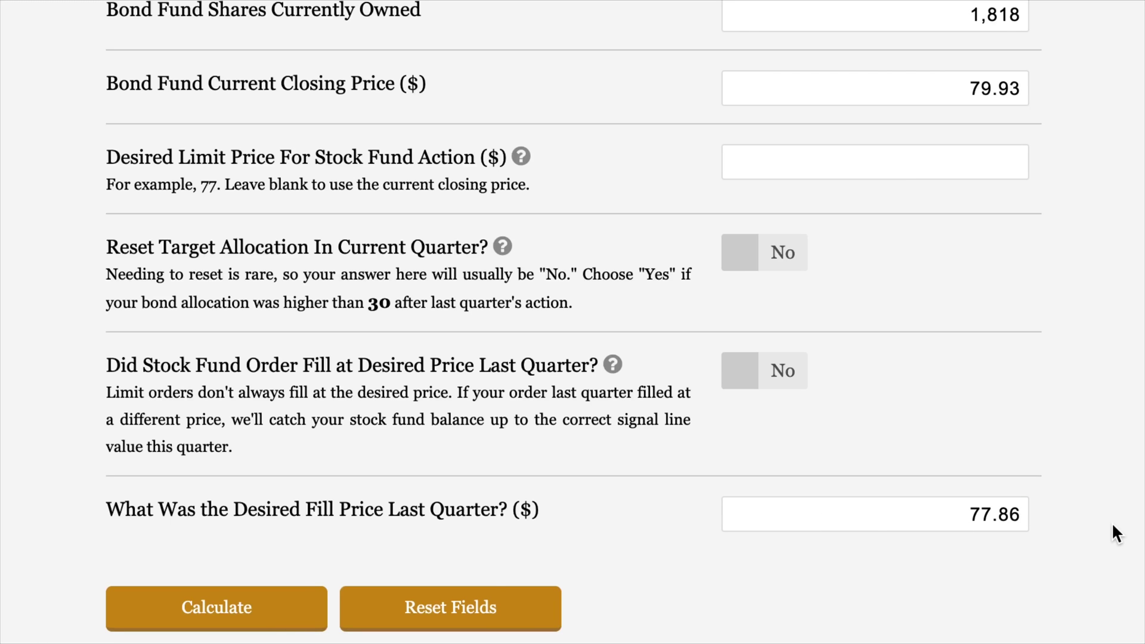
{"action": "scroll", "coordinate": [1112, 522], "scroll_direction": "down", "scroll_amount": 3}
{"action": "scroll", "coordinate": [1112, 522], "scroll_direction": "down", "scroll_amount": 7}
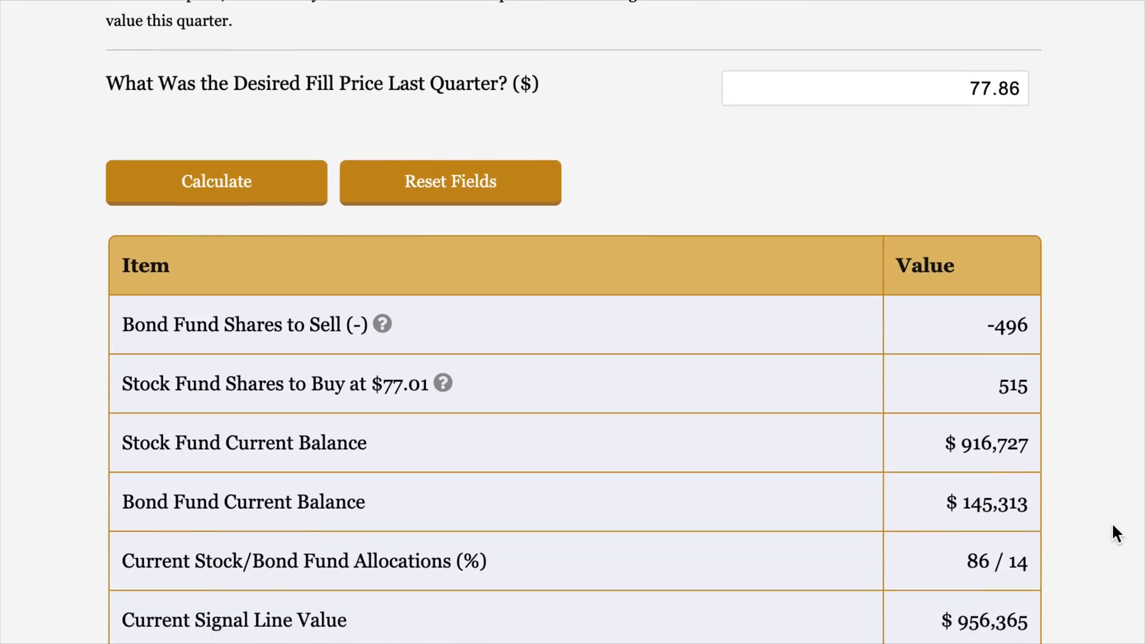
{"action": "scroll", "coordinate": [1113, 525], "scroll_direction": "down", "scroll_amount": 2}
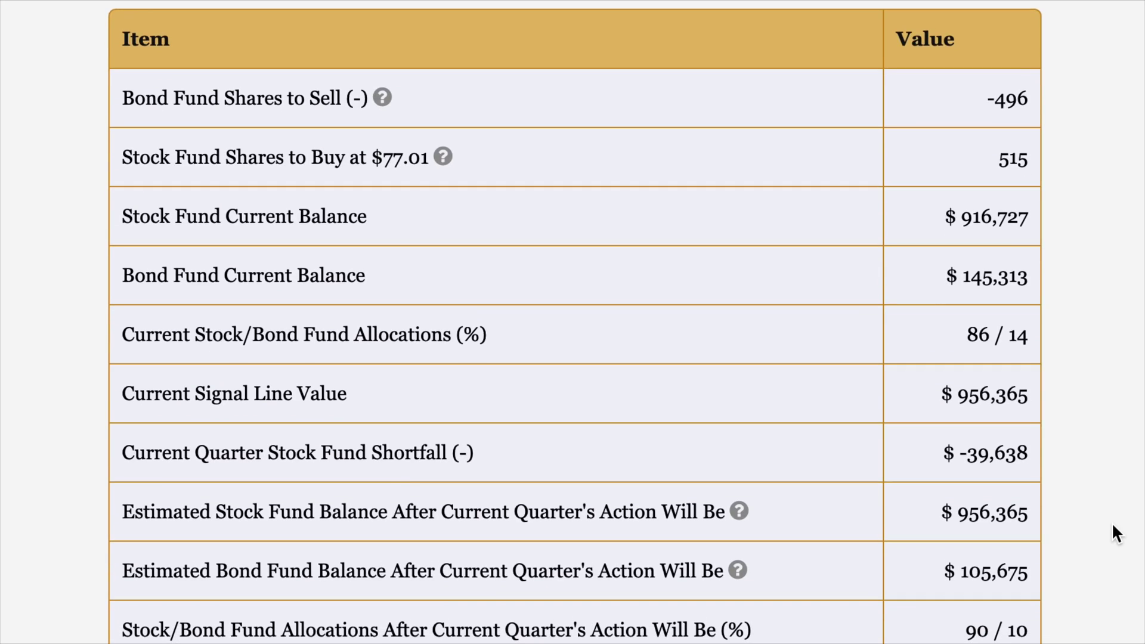
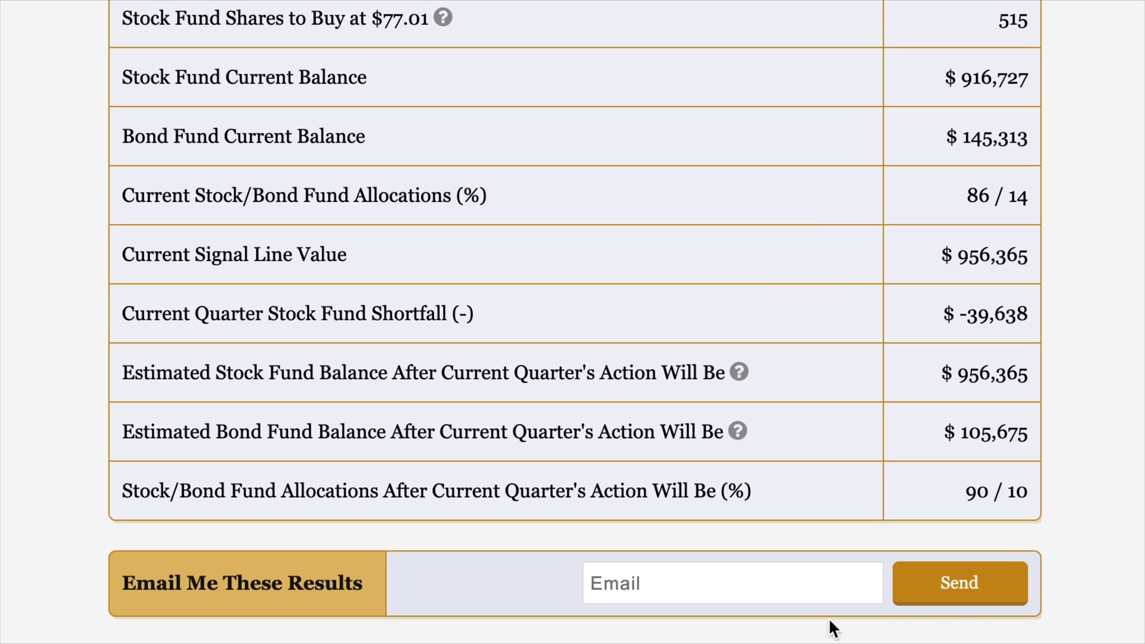
- Email the quarterly results to the user's saved address and get the 'Results Sent!' confirmation
{"action": "left_click", "coordinate": [783, 589]}
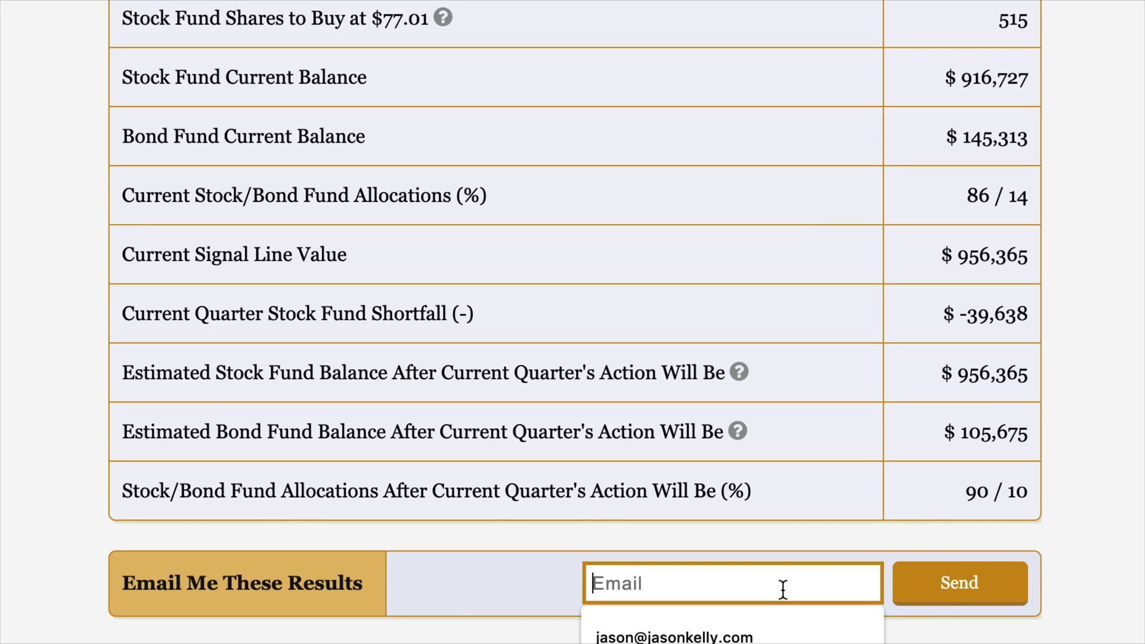
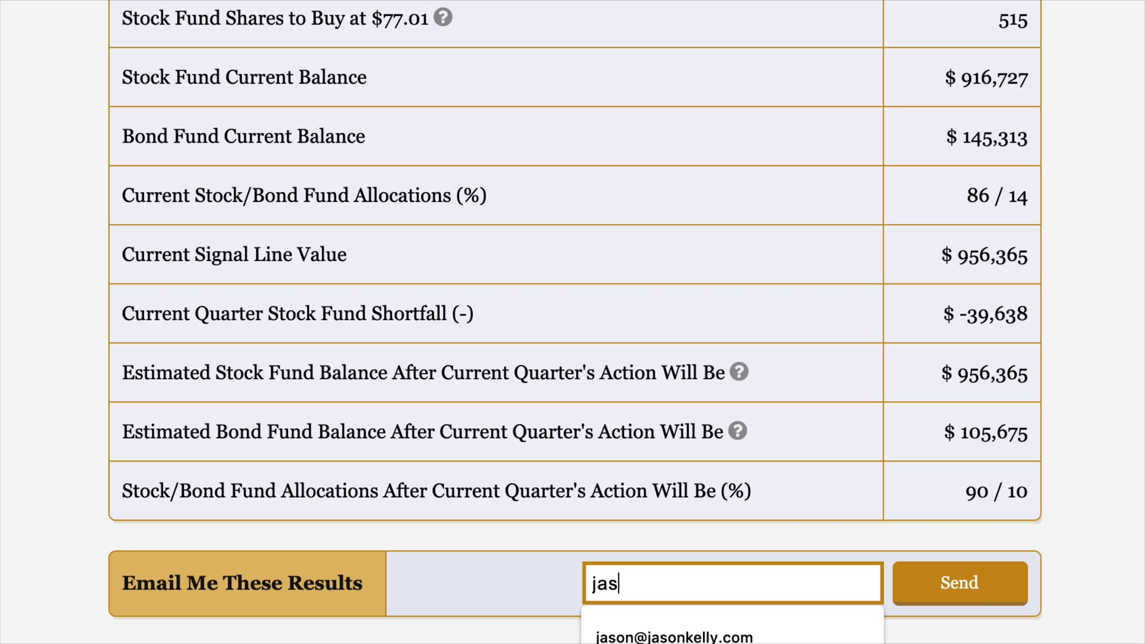
{"action": "left_click", "coordinate": [729, 637]}
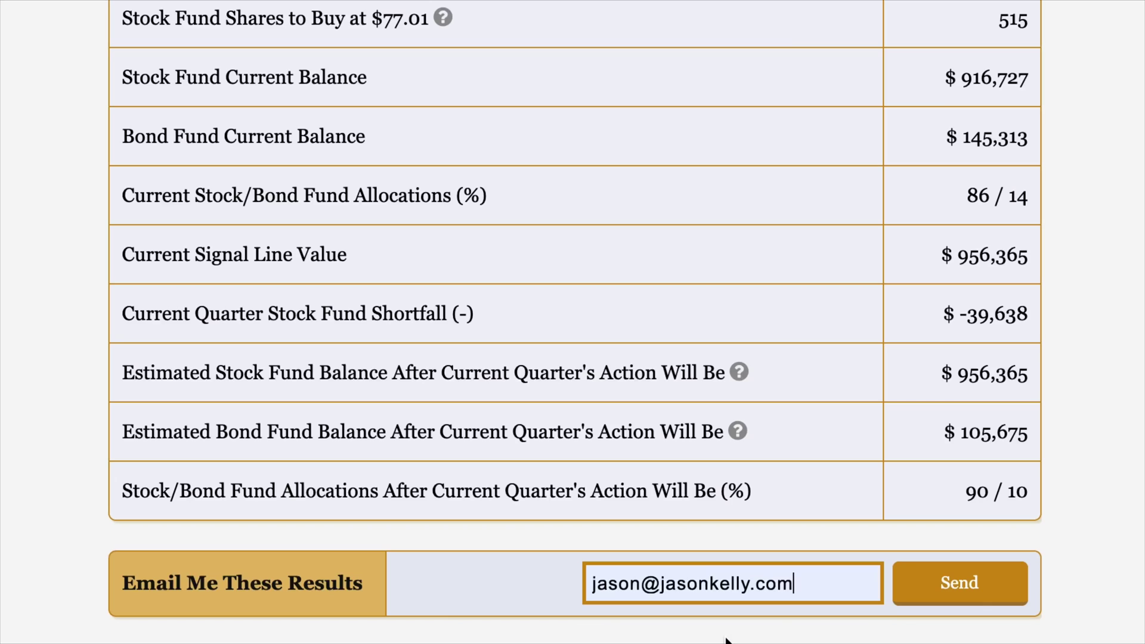
{"action": "left_click", "coordinate": [961, 597]}
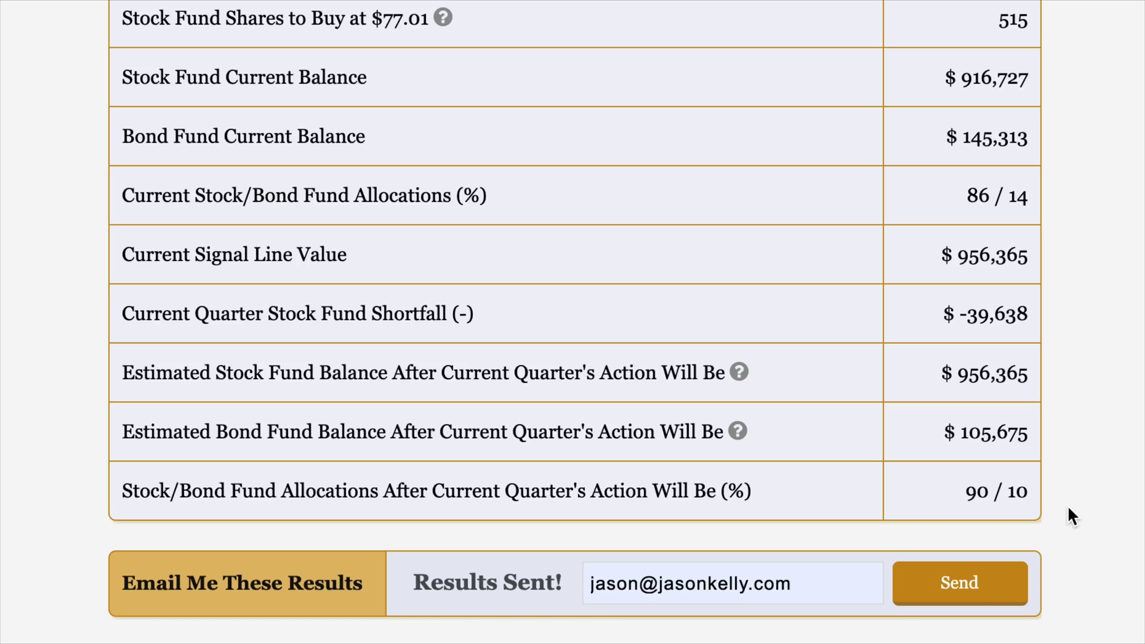
{"action": "scroll", "coordinate": [1067, 505], "scroll_direction": "up", "scroll_amount": 15}
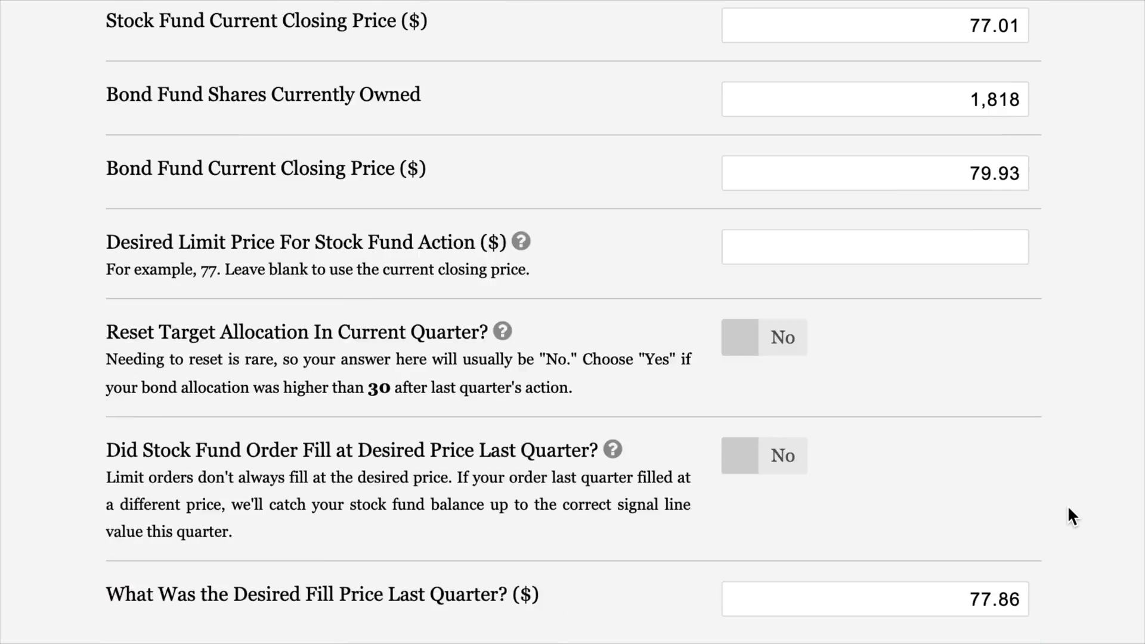
- Review the entered inputs and results, then clear the whole form with Reset Fields
{"action": "scroll", "coordinate": [1069, 508], "scroll_direction": "up", "scroll_amount": 5}
{"action": "scroll", "coordinate": [1069, 508], "scroll_direction": "up", "scroll_amount": 5}
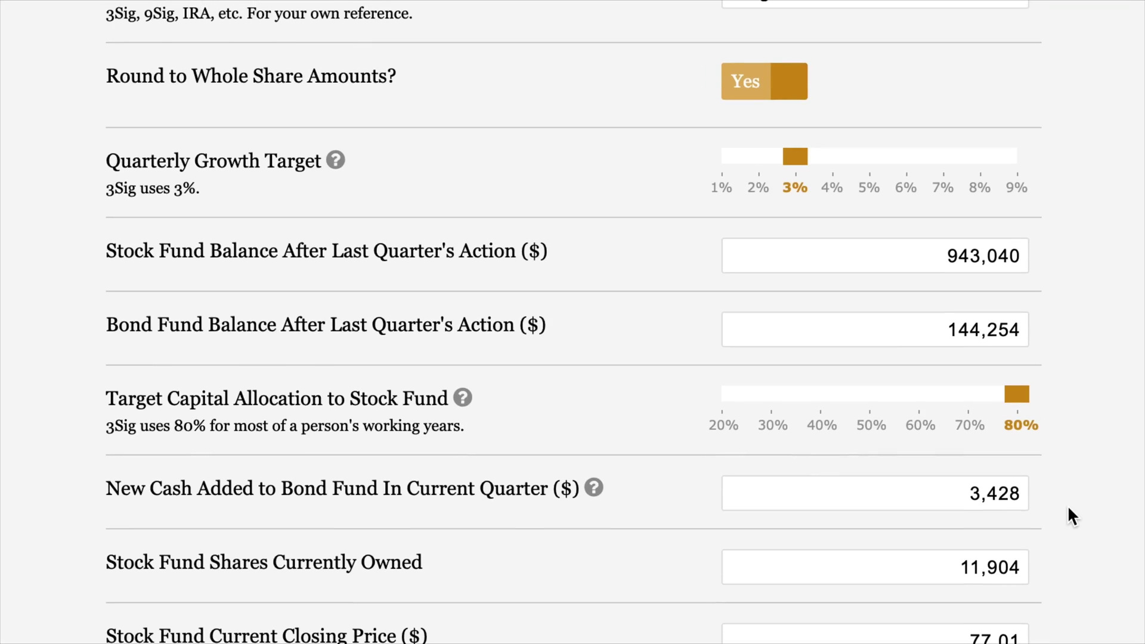
{"action": "scroll", "coordinate": [1068, 505], "scroll_direction": "up", "scroll_amount": 2}
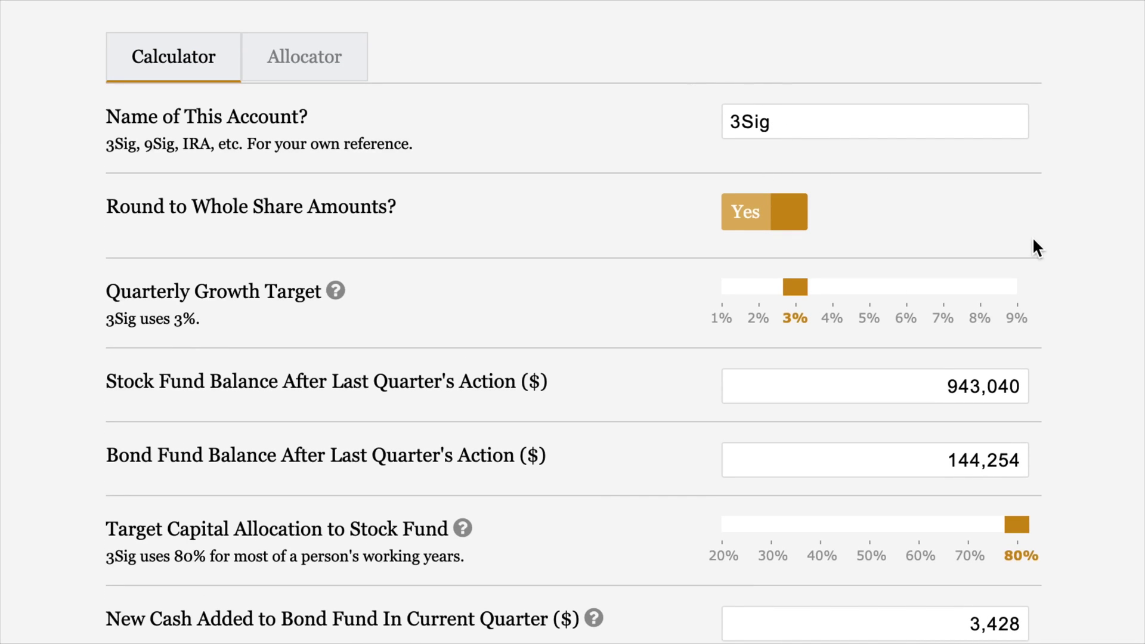
{"action": "scroll", "coordinate": [1034, 240], "scroll_direction": "up", "scroll_amount": 6}
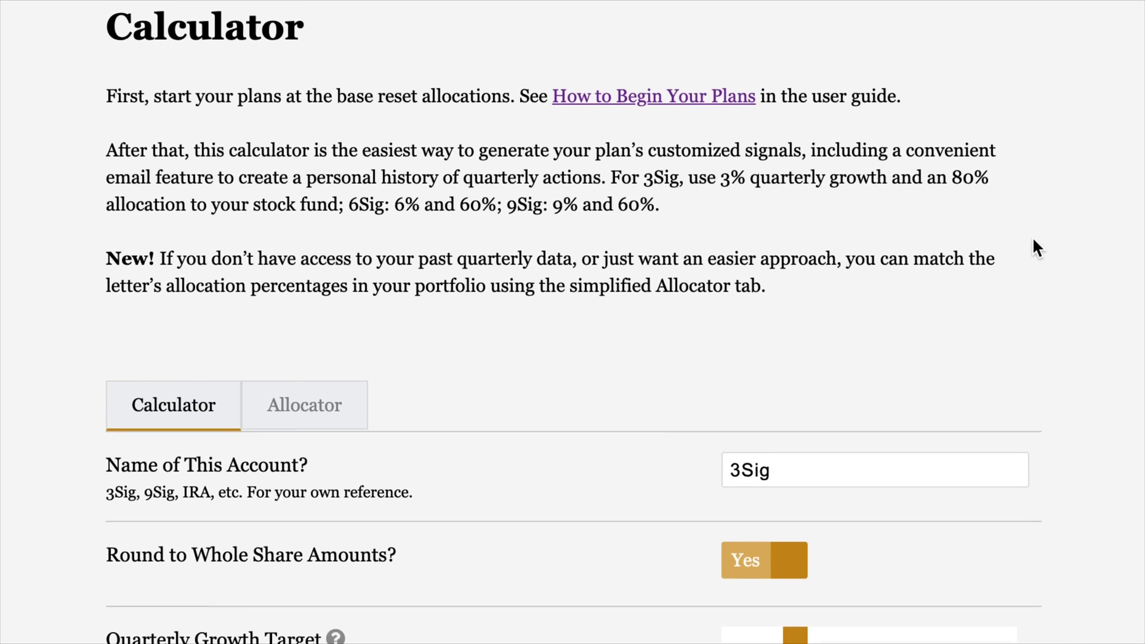
{"action": "scroll", "coordinate": [1033, 240], "scroll_direction": "up", "scroll_amount": 1}
{"action": "scroll", "coordinate": [1033, 239], "scroll_direction": "down", "scroll_amount": 4}
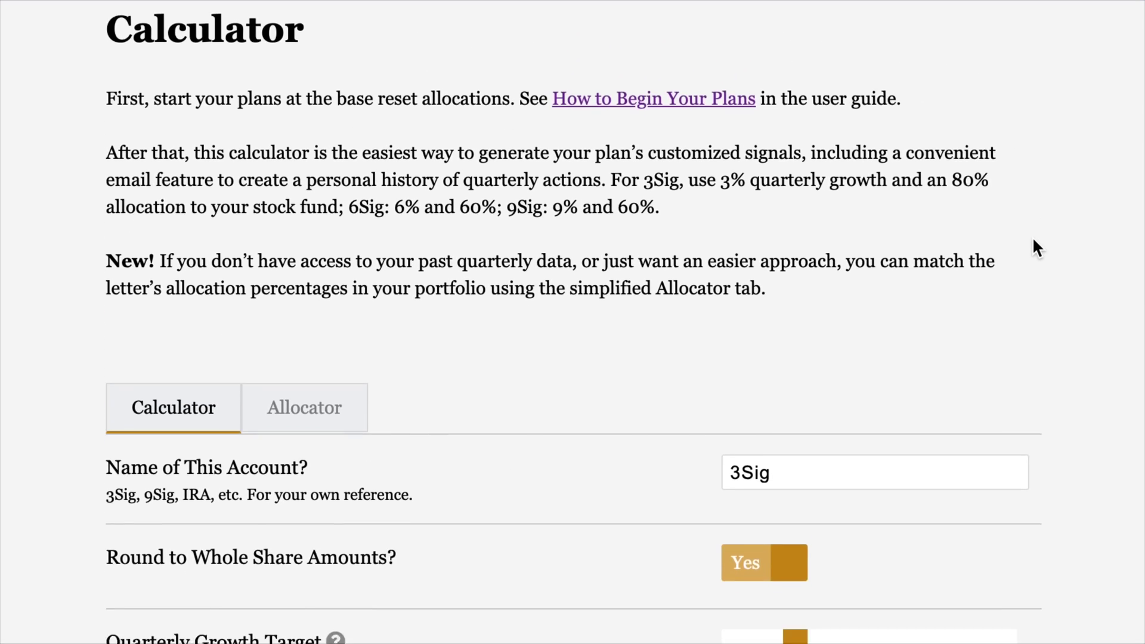
{"action": "scroll", "coordinate": [1034, 239], "scroll_direction": "down", "scroll_amount": 1}
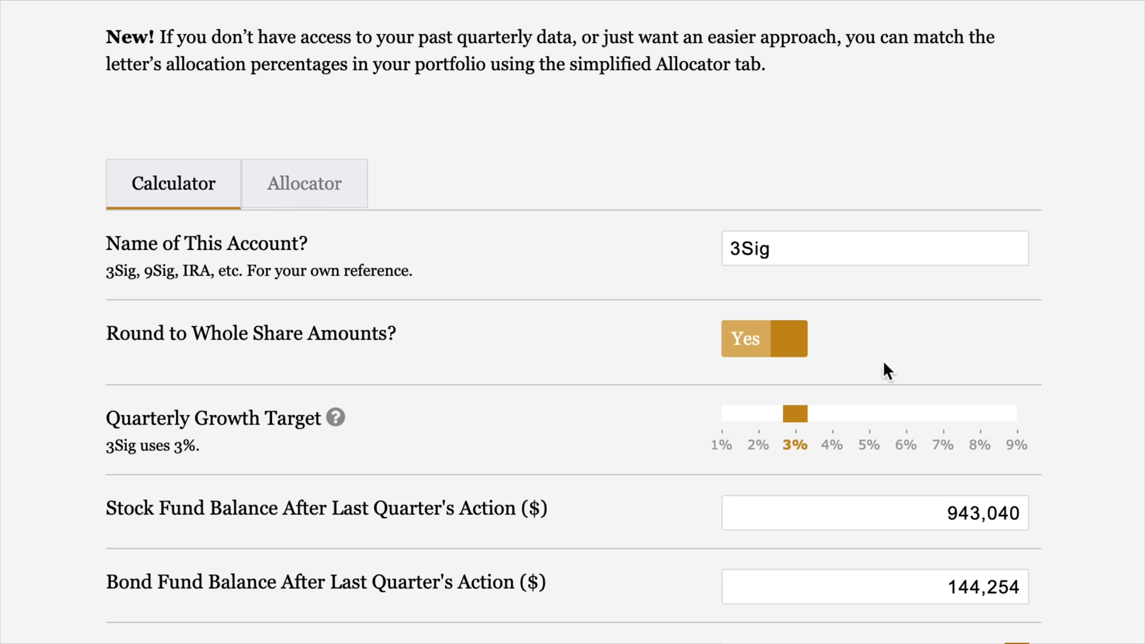
{"action": "scroll", "coordinate": [1044, 361], "scroll_direction": "down", "scroll_amount": 12}
{"action": "scroll", "coordinate": [1044, 361], "scroll_direction": "down", "scroll_amount": 15}
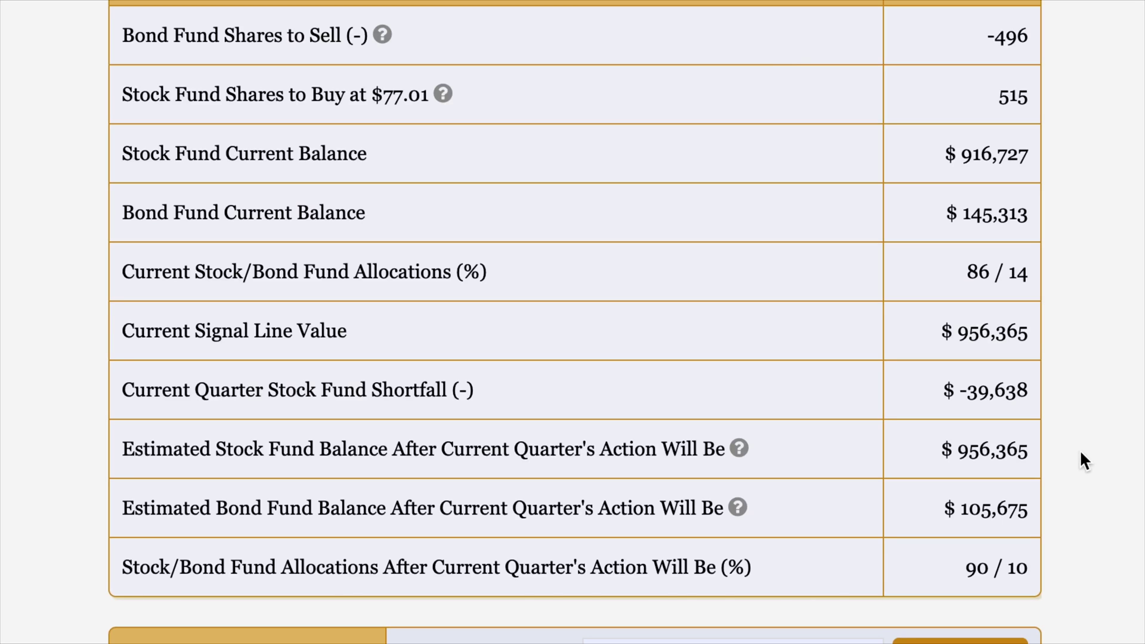
{"action": "scroll", "coordinate": [1079, 449], "scroll_direction": "up", "scroll_amount": 15}
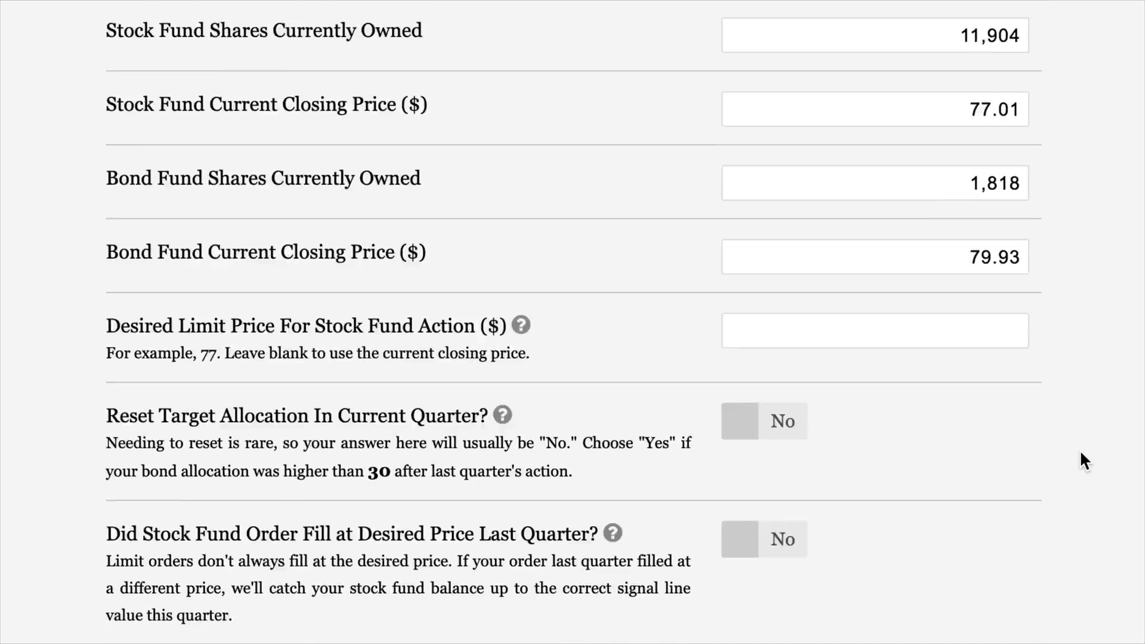
{"action": "scroll", "coordinate": [1080, 449], "scroll_direction": "up", "scroll_amount": 5}
{"action": "scroll", "coordinate": [1080, 450], "scroll_direction": "down", "scroll_amount": 15}
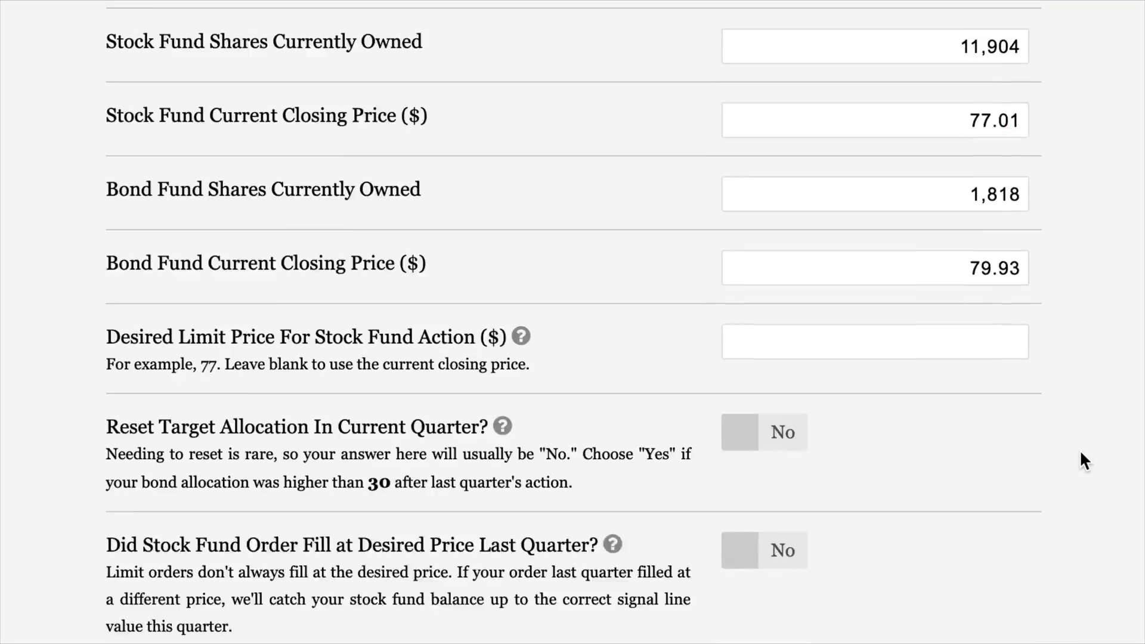
{"action": "left_click", "coordinate": [477, 453]}
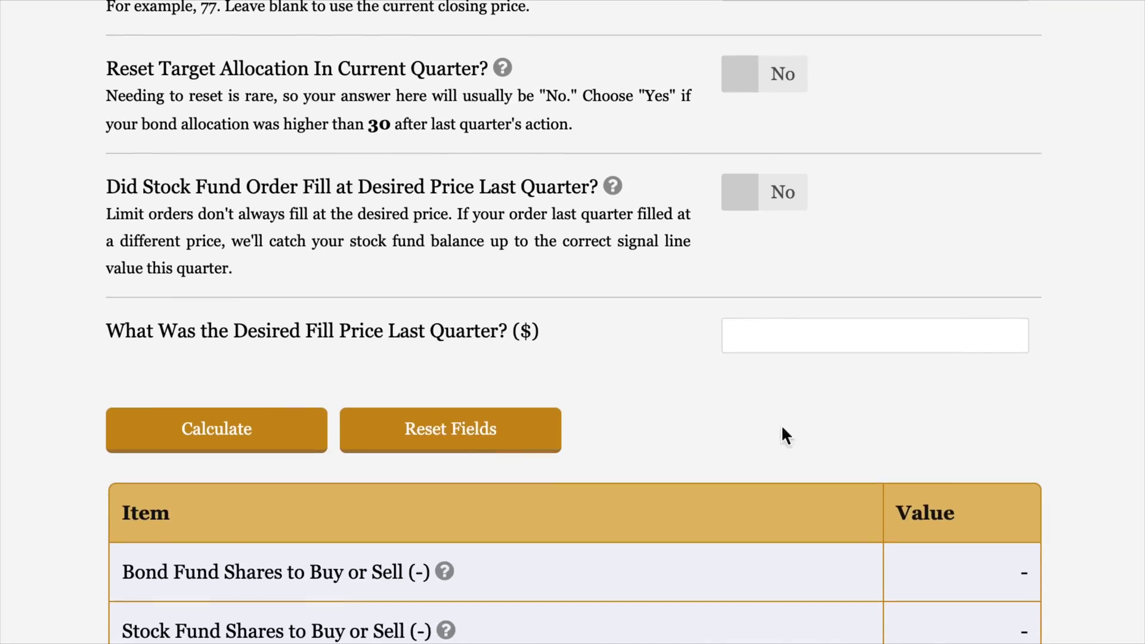
{"action": "scroll", "coordinate": [835, 429], "scroll_direction": "up", "scroll_amount": 1}
{"action": "scroll", "coordinate": [882, 421], "scroll_direction": "up", "scroll_amount": 10}
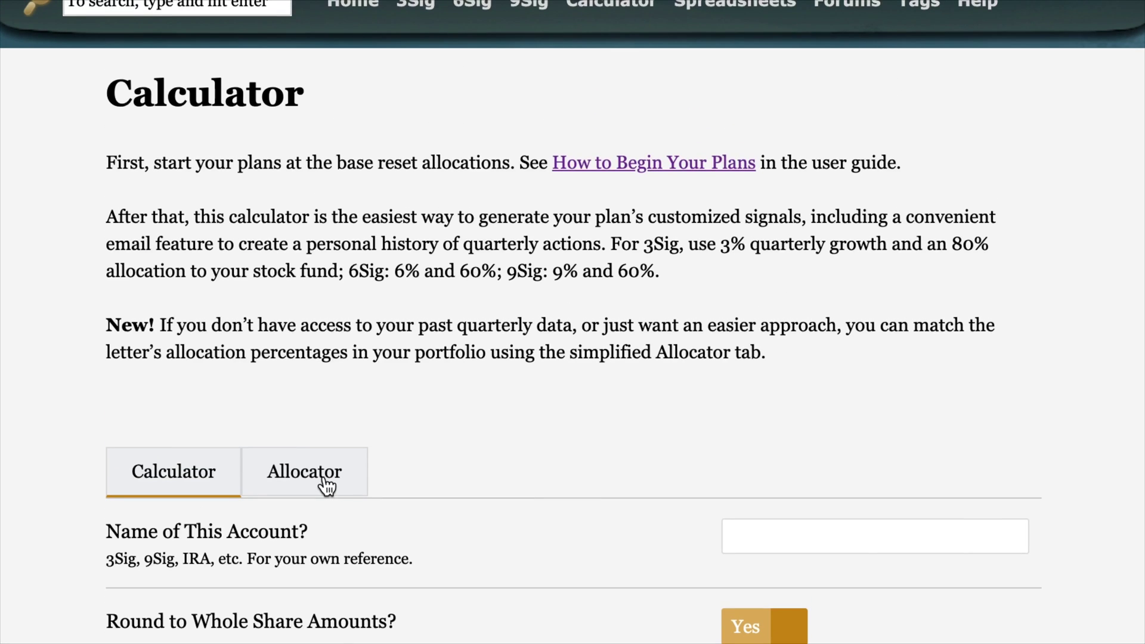
- Switch to the Allocator calculator and name the account 3Sig
{"action": "left_click", "coordinate": [327, 486]}
{"action": "scroll", "coordinate": [1104, 425], "scroll_direction": "down", "scroll_amount": 6}
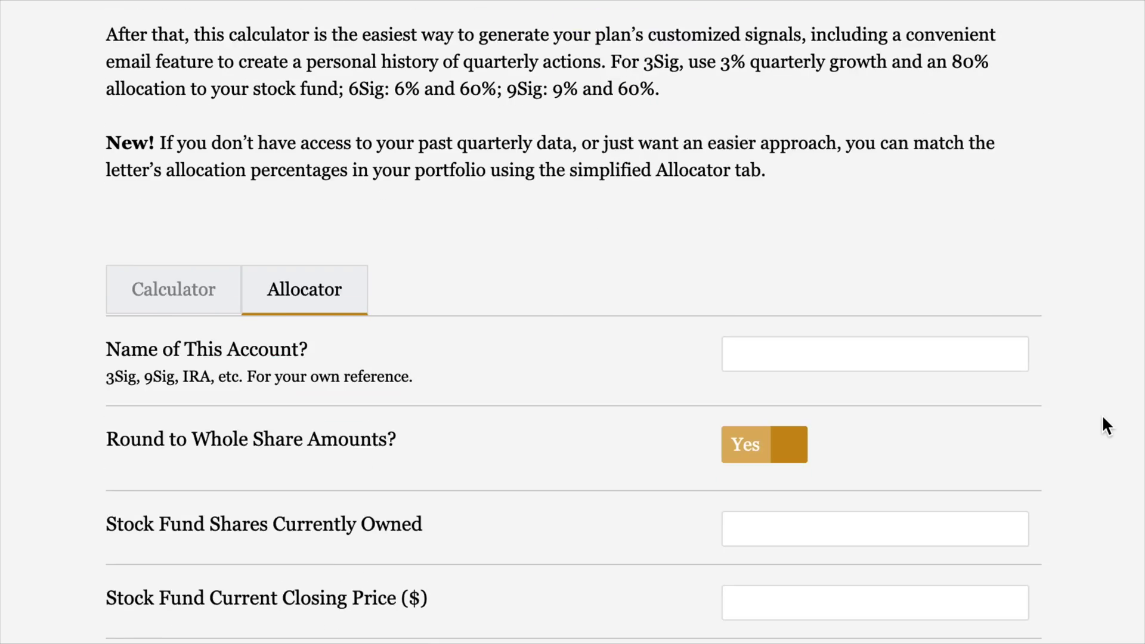
{"action": "scroll", "coordinate": [1103, 419], "scroll_direction": "down", "scroll_amount": 1}
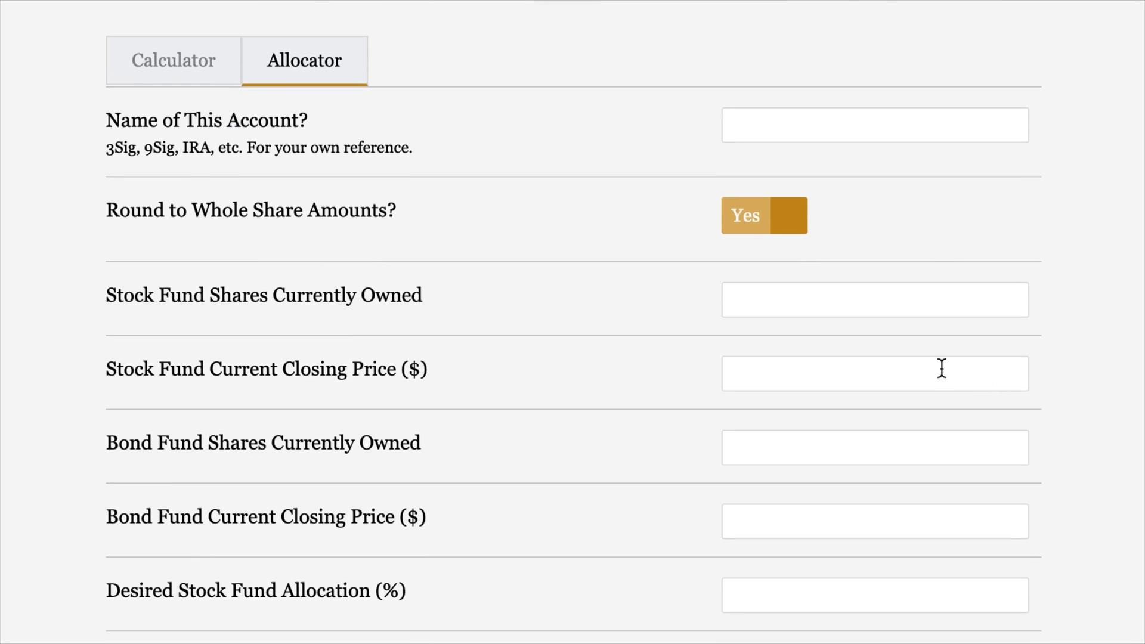
{"action": "left_click", "coordinate": [822, 120]}
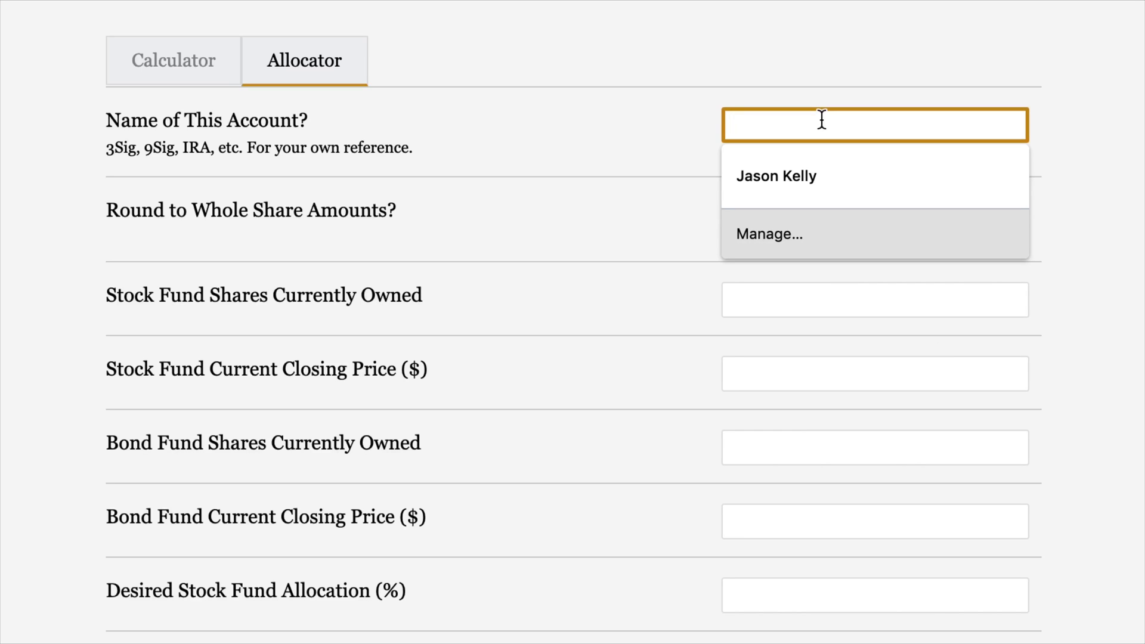
{"action": "type", "text": "3"}
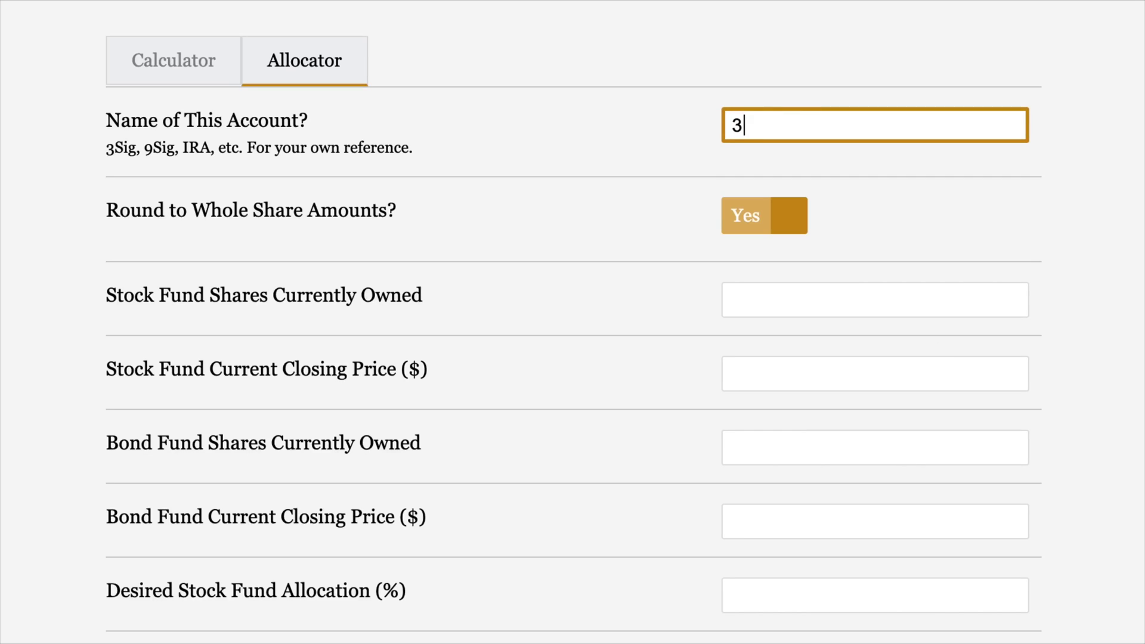
{"action": "type", "text": "Sig"}
- Enter 11,904 stock fund shares at a closing price of 77.01
{"action": "scroll", "coordinate": [1085, 336], "scroll_direction": "down", "scroll_amount": 1}
{"action": "scroll", "coordinate": [1084, 336], "scroll_direction": "down", "scroll_amount": 3}
{"action": "left_click", "coordinate": [987, 156]}
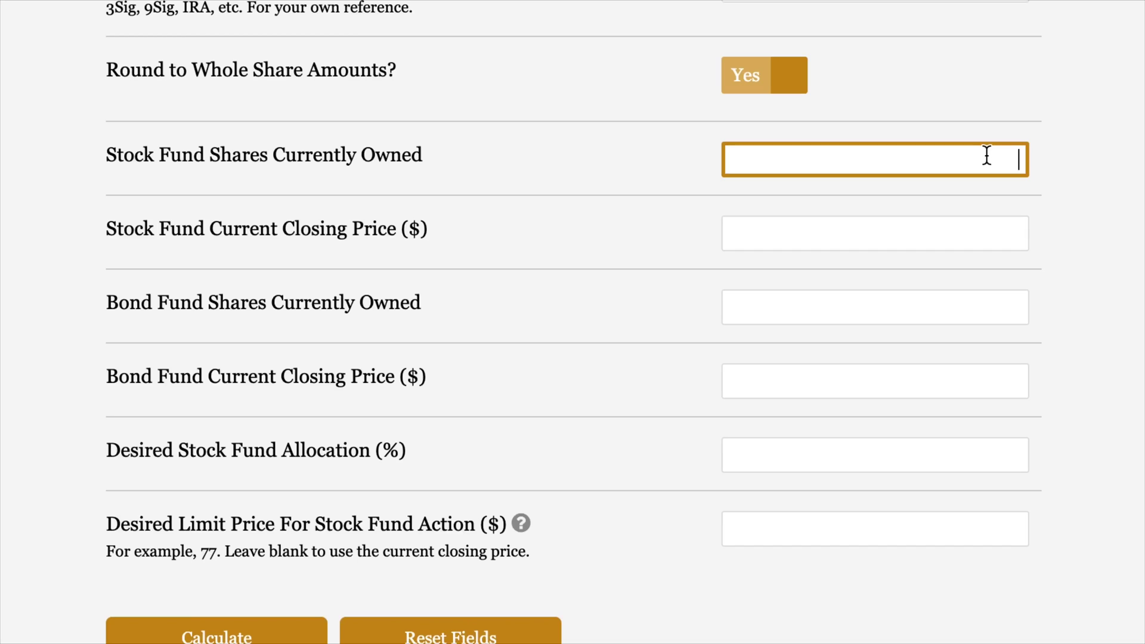
{"action": "type", "text": "11,904"}
{"action": "left_click", "coordinate": [987, 229]}
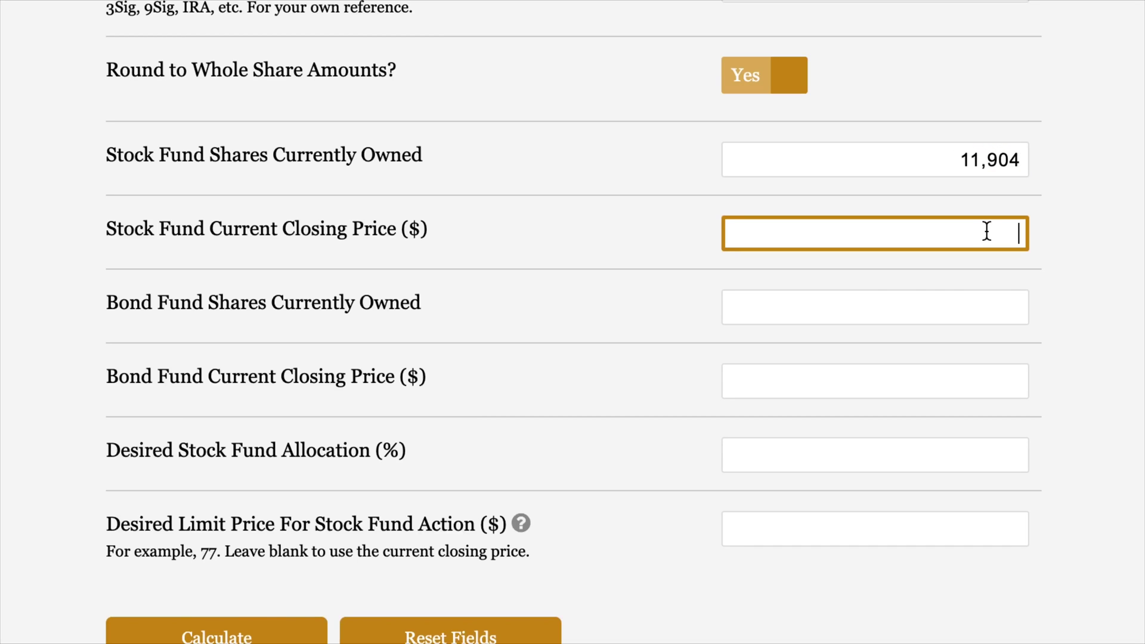
{"action": "type", "text": "77.01"}
- Enter 1,818 bond fund shares at 79.93 and a 90% target stock allocation
{"action": "left_click", "coordinate": [1008, 309]}
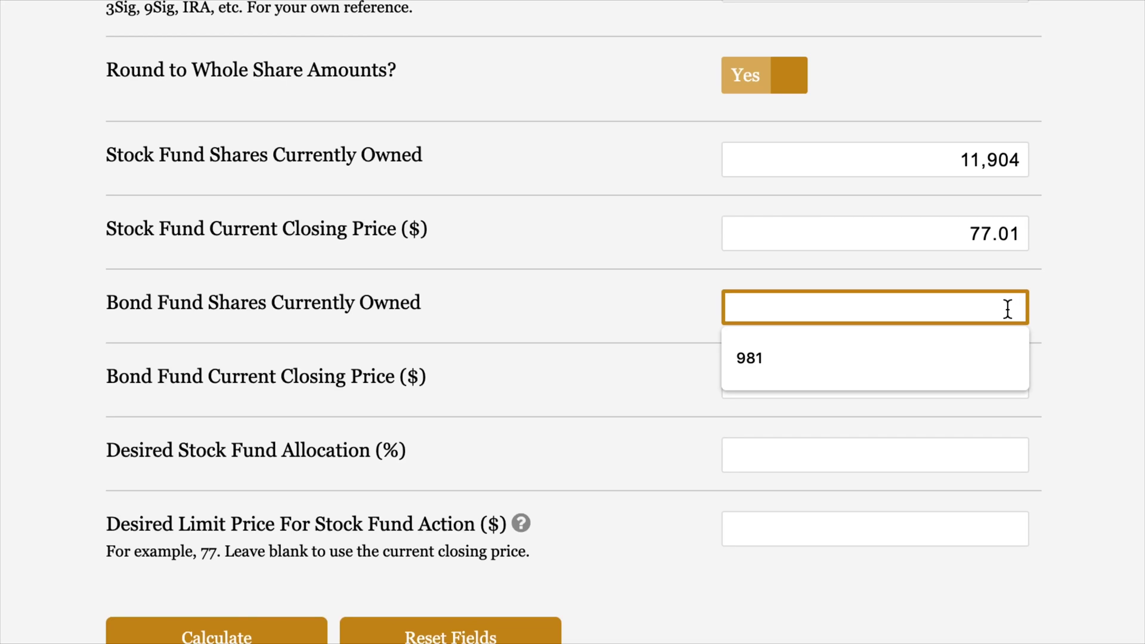
{"action": "type", "text": "1818"}
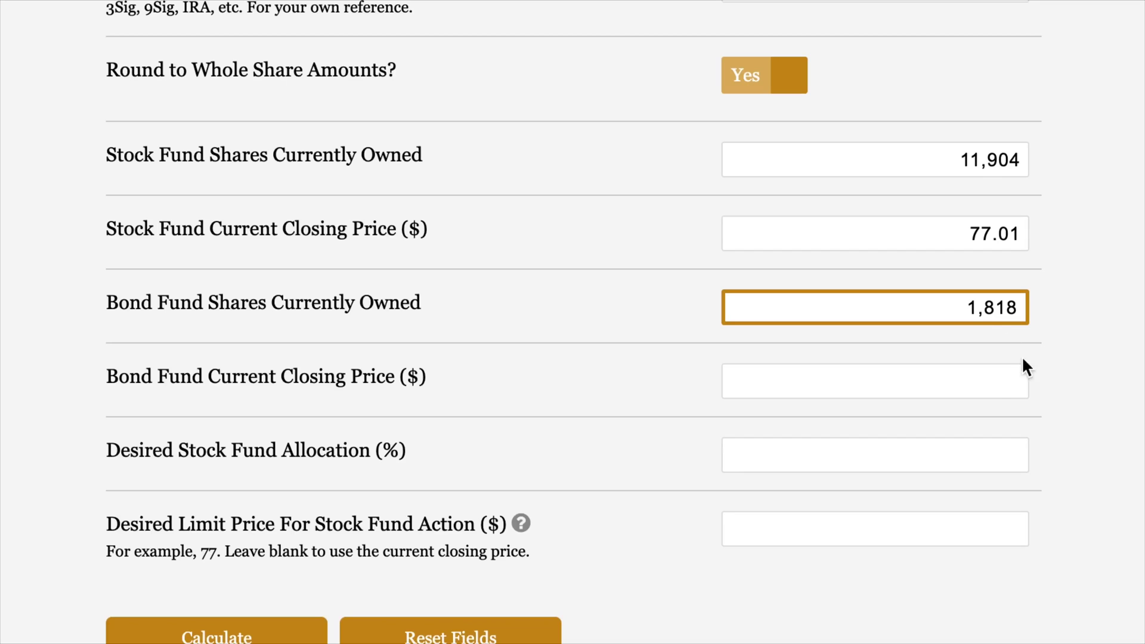
{"action": "left_click", "coordinate": [1007, 386]}
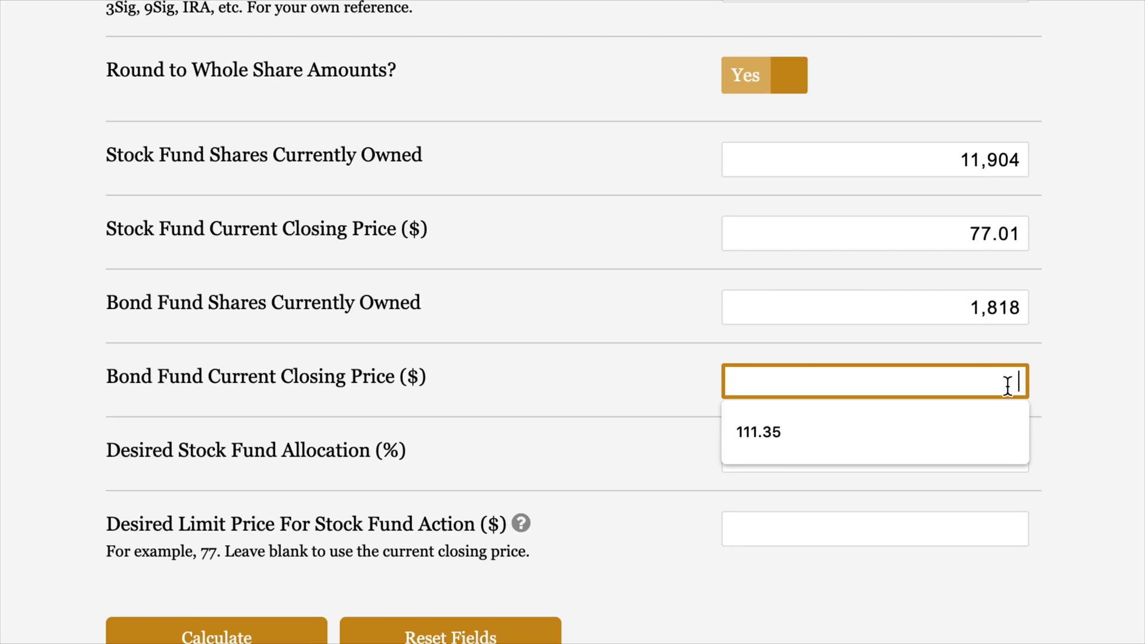
{"action": "type", "text": "7"}
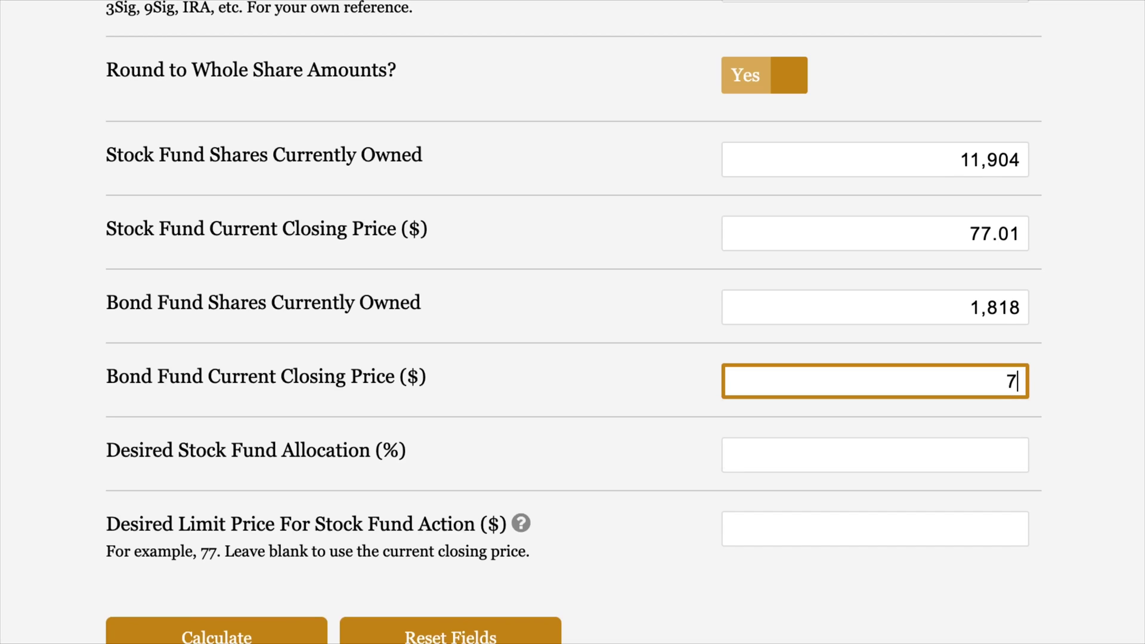
{"action": "type", "text": "9.93"}
{"action": "left_click", "coordinate": [964, 450]}
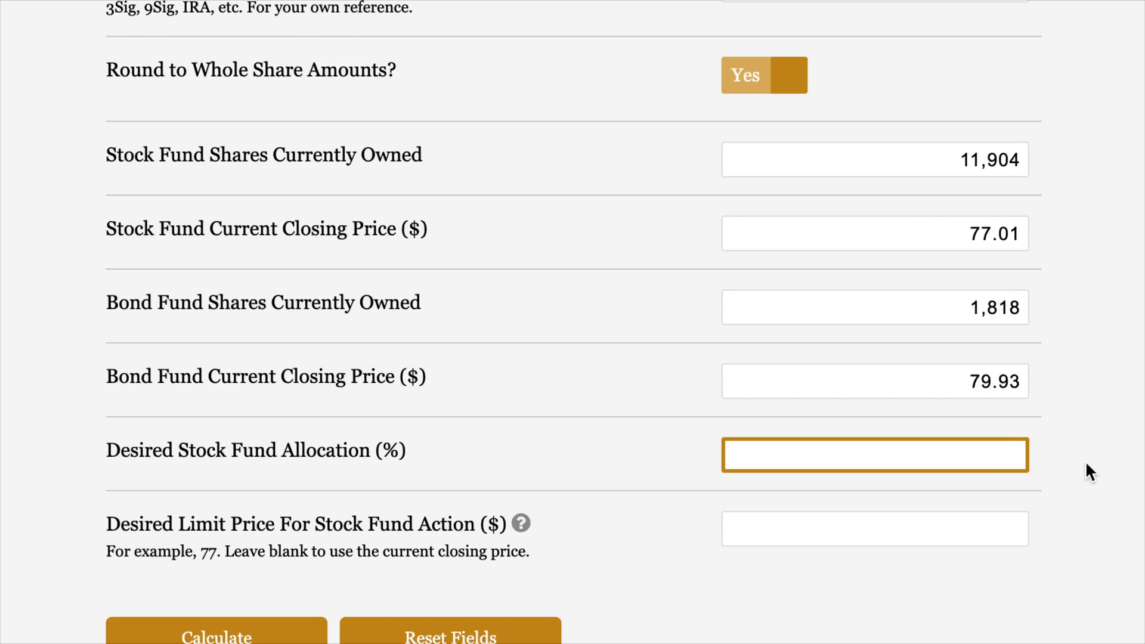
{"action": "type", "text": "90"}
{"action": "scroll", "coordinate": [1088, 471], "scroll_direction": "down", "scroll_amount": 2}
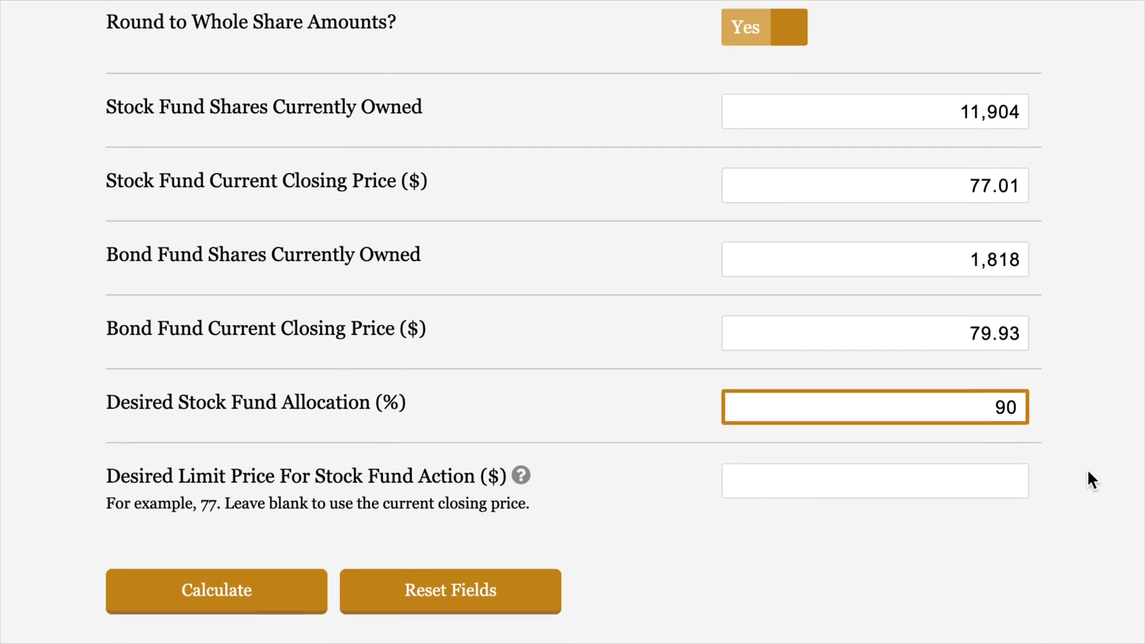
{"action": "scroll", "coordinate": [1088, 472], "scroll_direction": "up", "scroll_amount": 1}
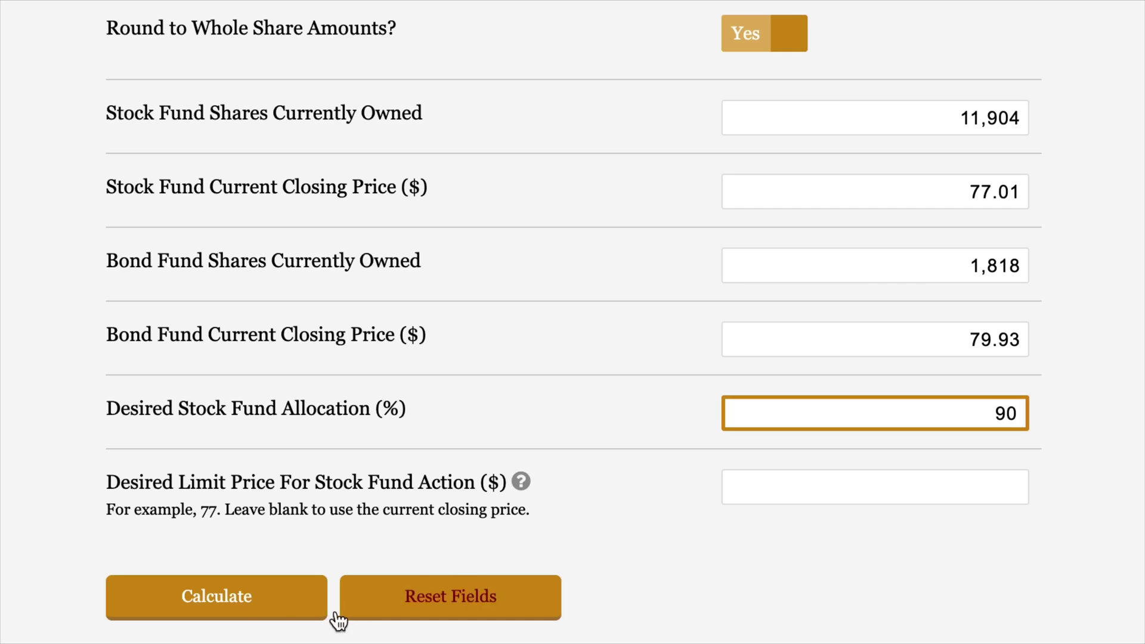
- Calculate the 90/10 rebalance (sell 489 bond, buy 508 stock shares), then return to the Calculator tab
{"action": "left_click", "coordinate": [286, 605]}
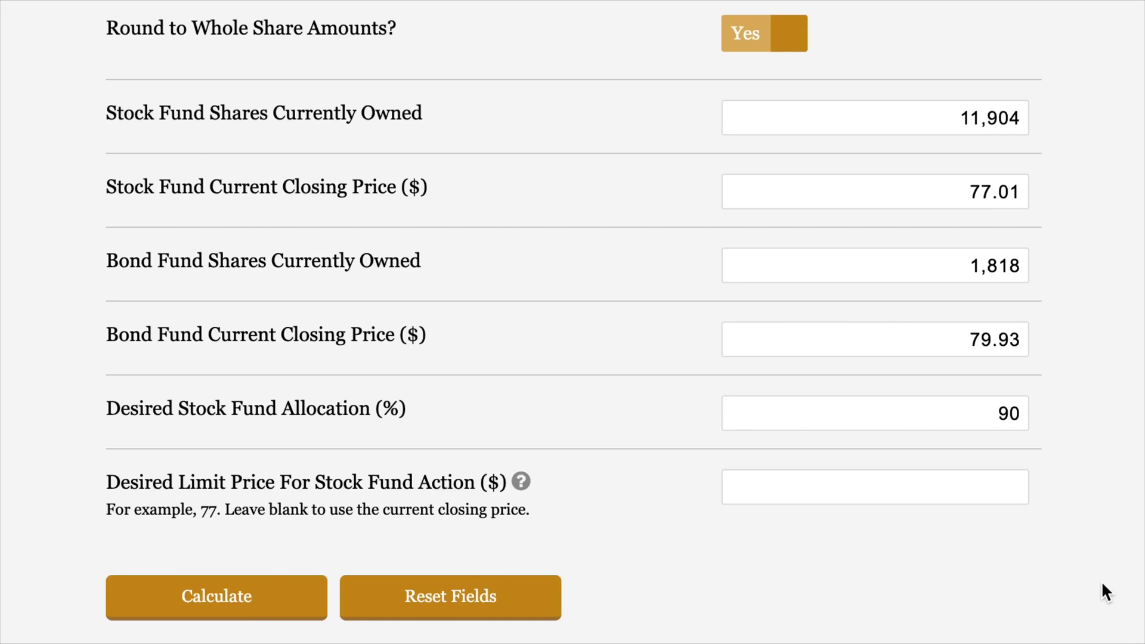
{"action": "scroll", "coordinate": [1102, 593], "scroll_direction": "down", "scroll_amount": 8}
{"action": "scroll", "coordinate": [1103, 586], "scroll_direction": "down", "scroll_amount": 3}
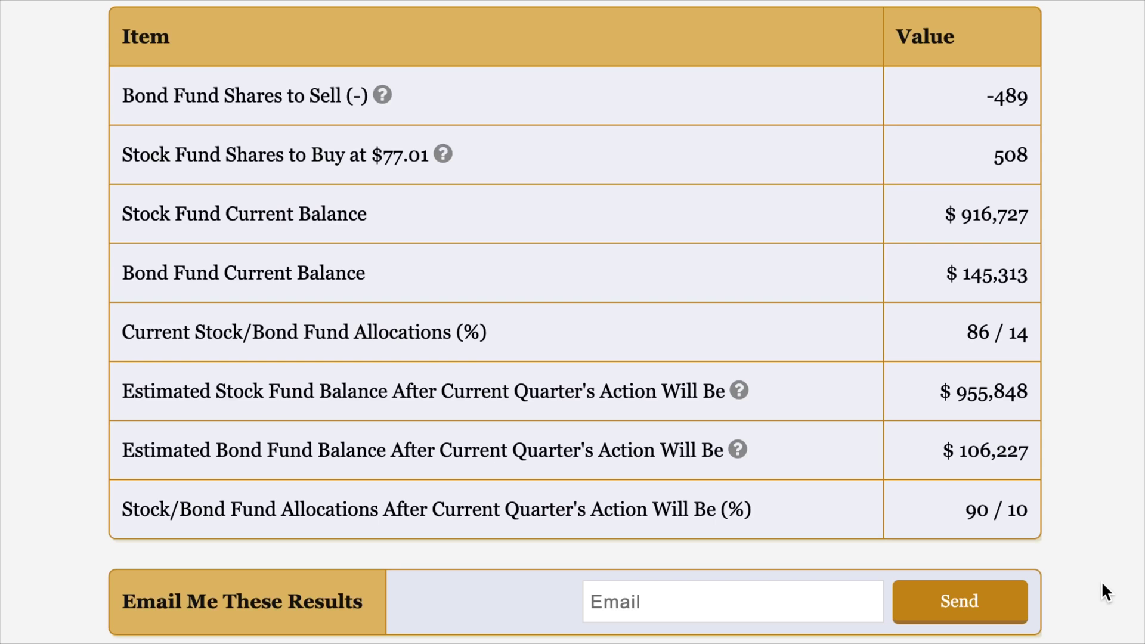
{"action": "scroll", "coordinate": [1101, 581], "scroll_direction": "up", "scroll_amount": 15}
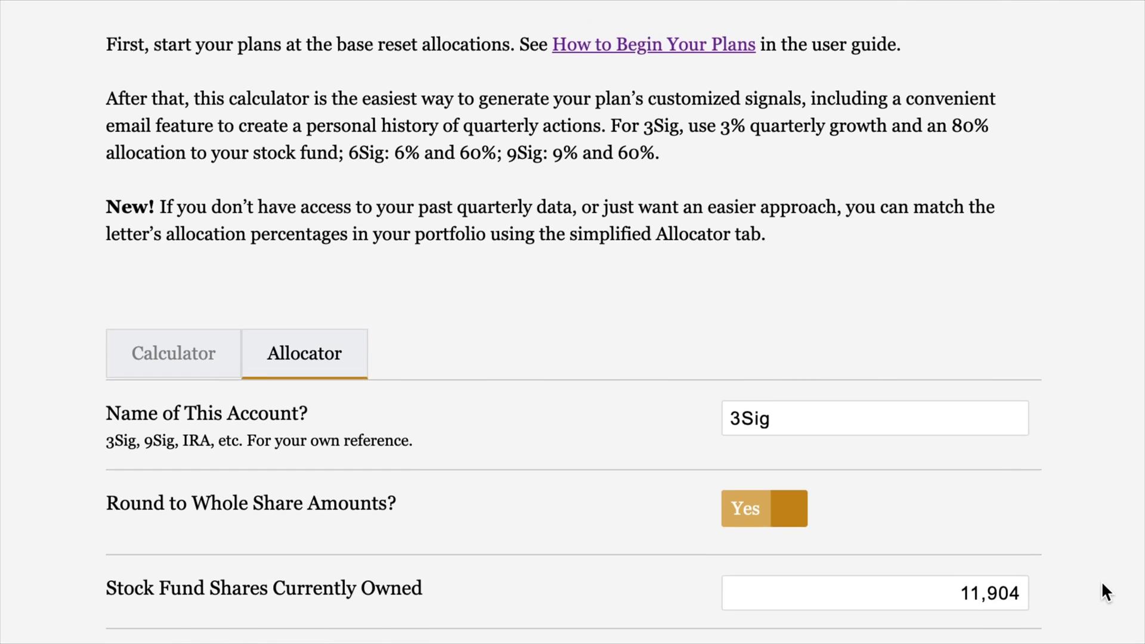
{"action": "scroll", "coordinate": [1101, 581], "scroll_direction": "up", "scroll_amount": 2}
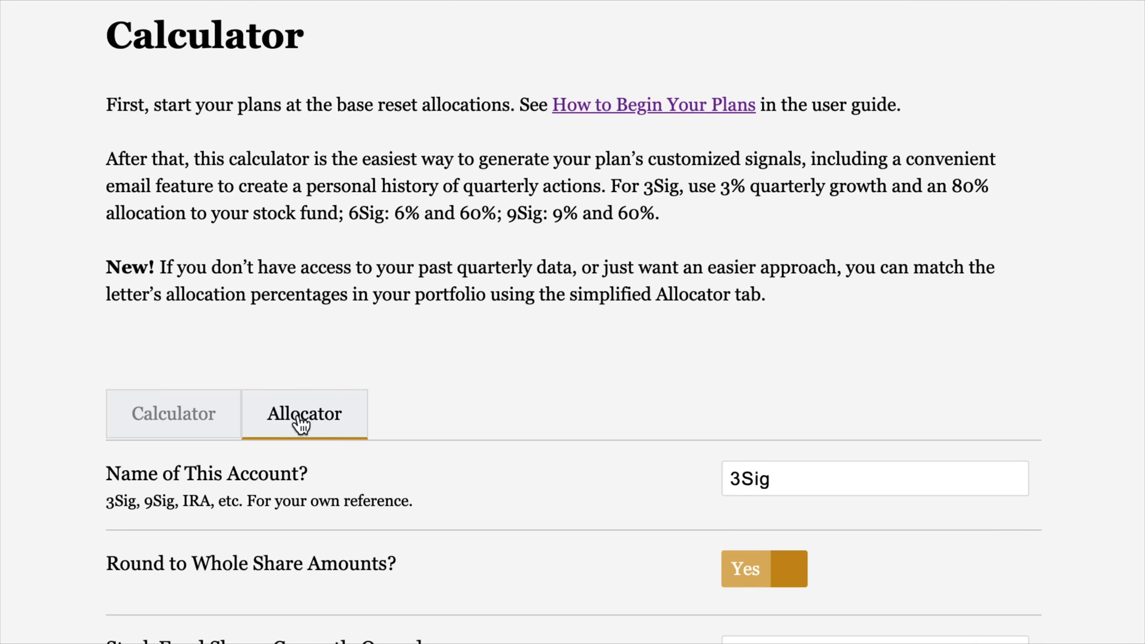
{"action": "left_click", "coordinate": [189, 419]}
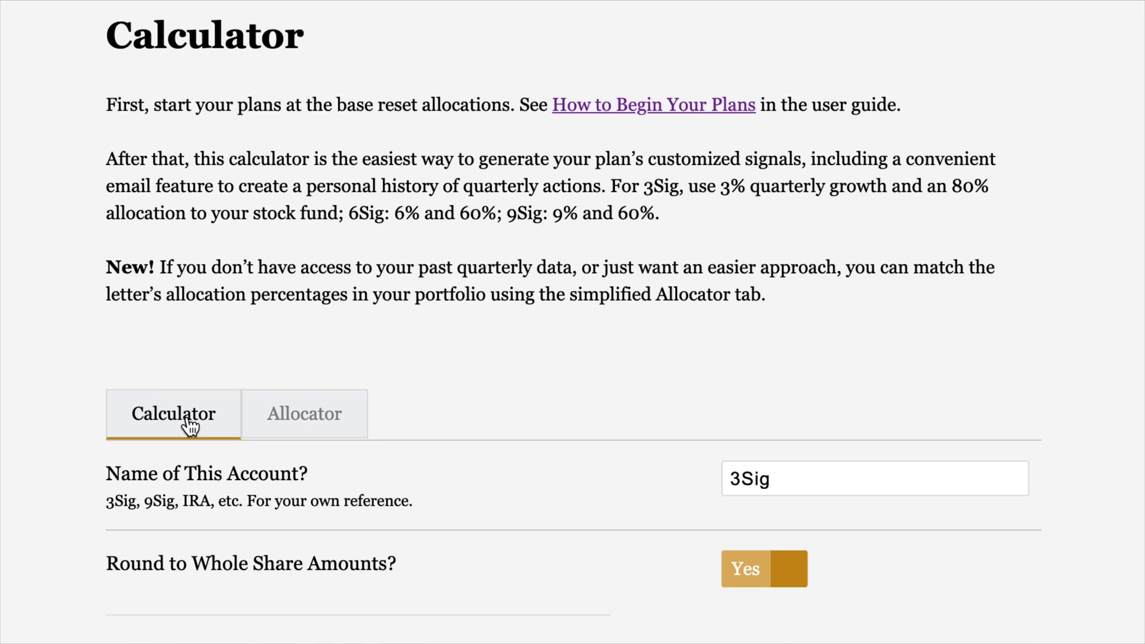